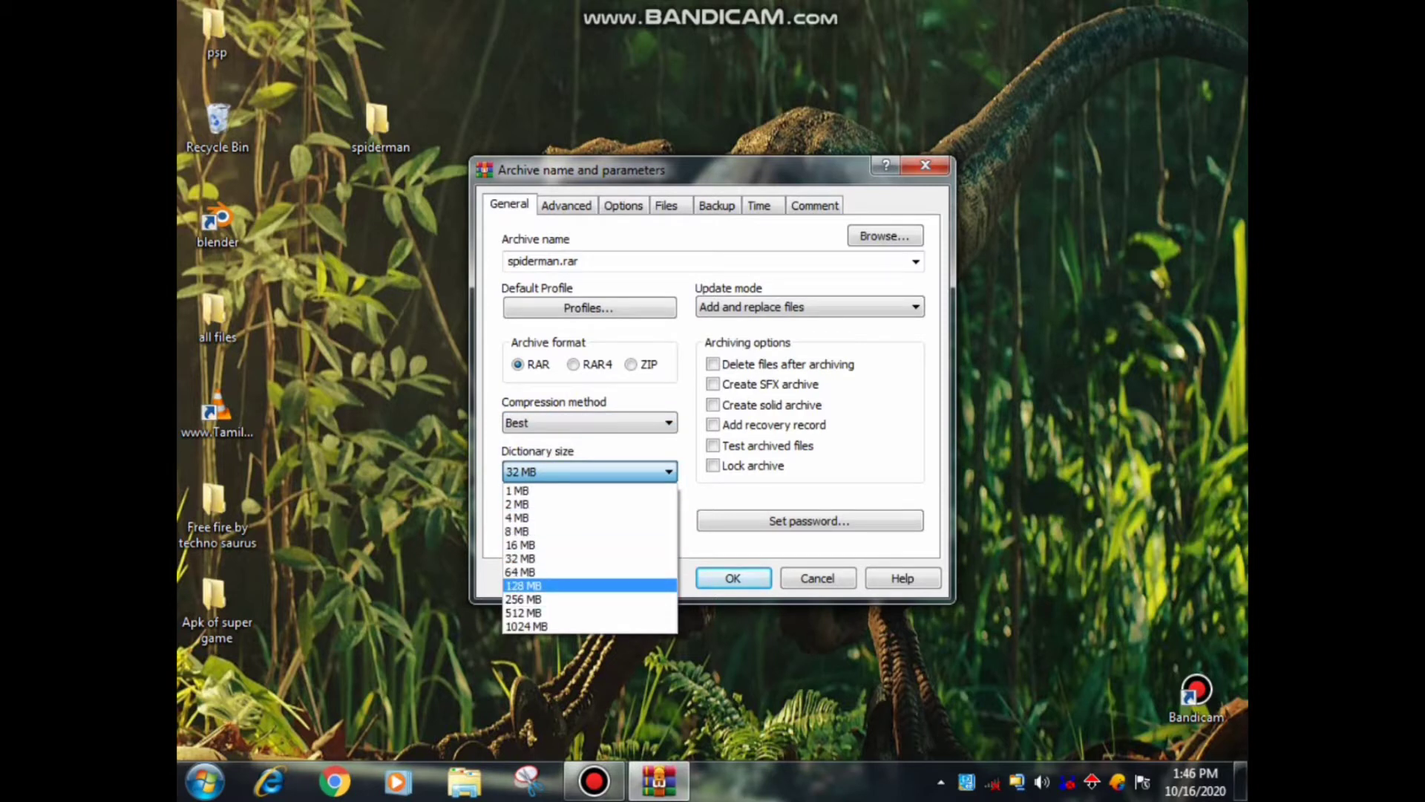
# Set the archive's dictionary size to 128 MB, enable solid archiving, and review the other archive settings.
pyautogui.click(524, 585)
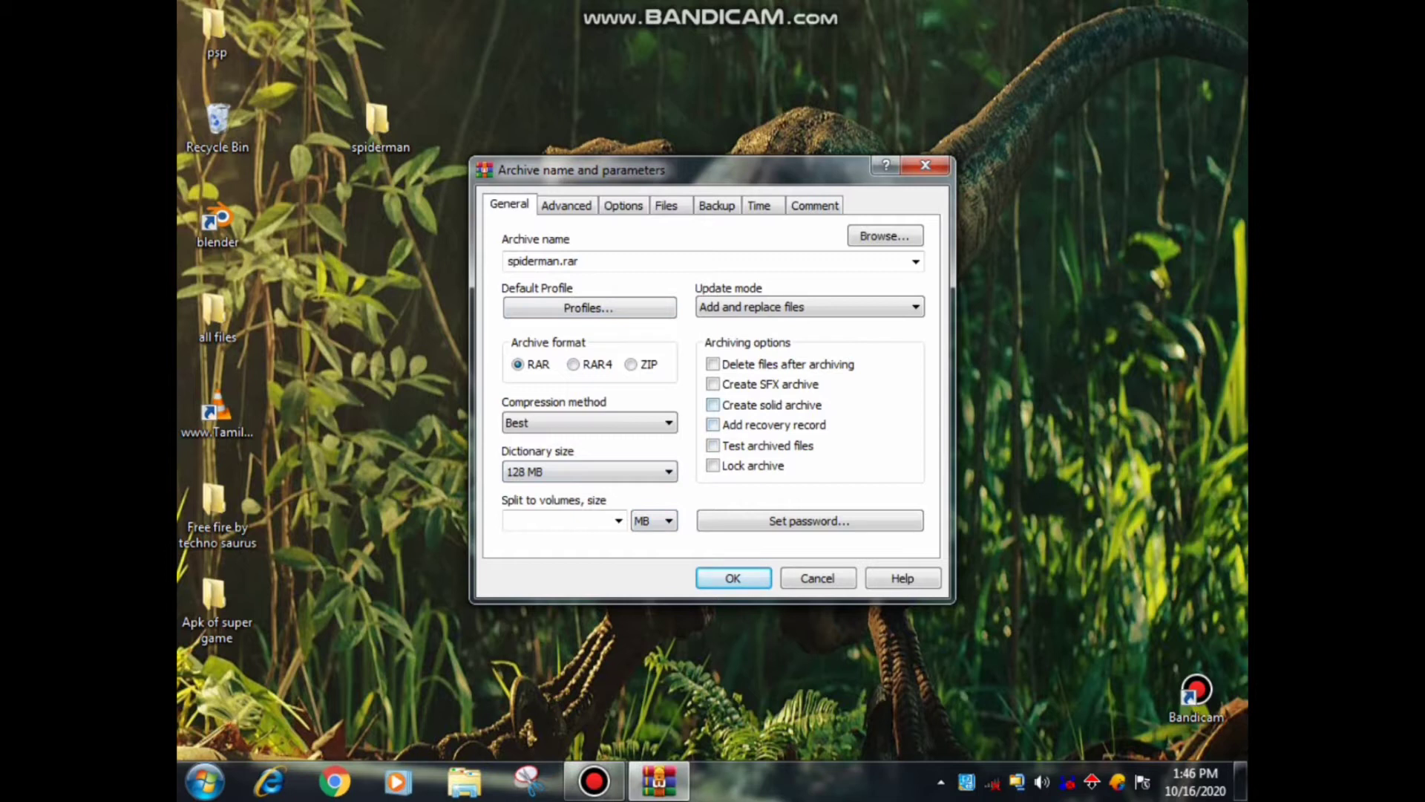
pyautogui.click(566, 206)
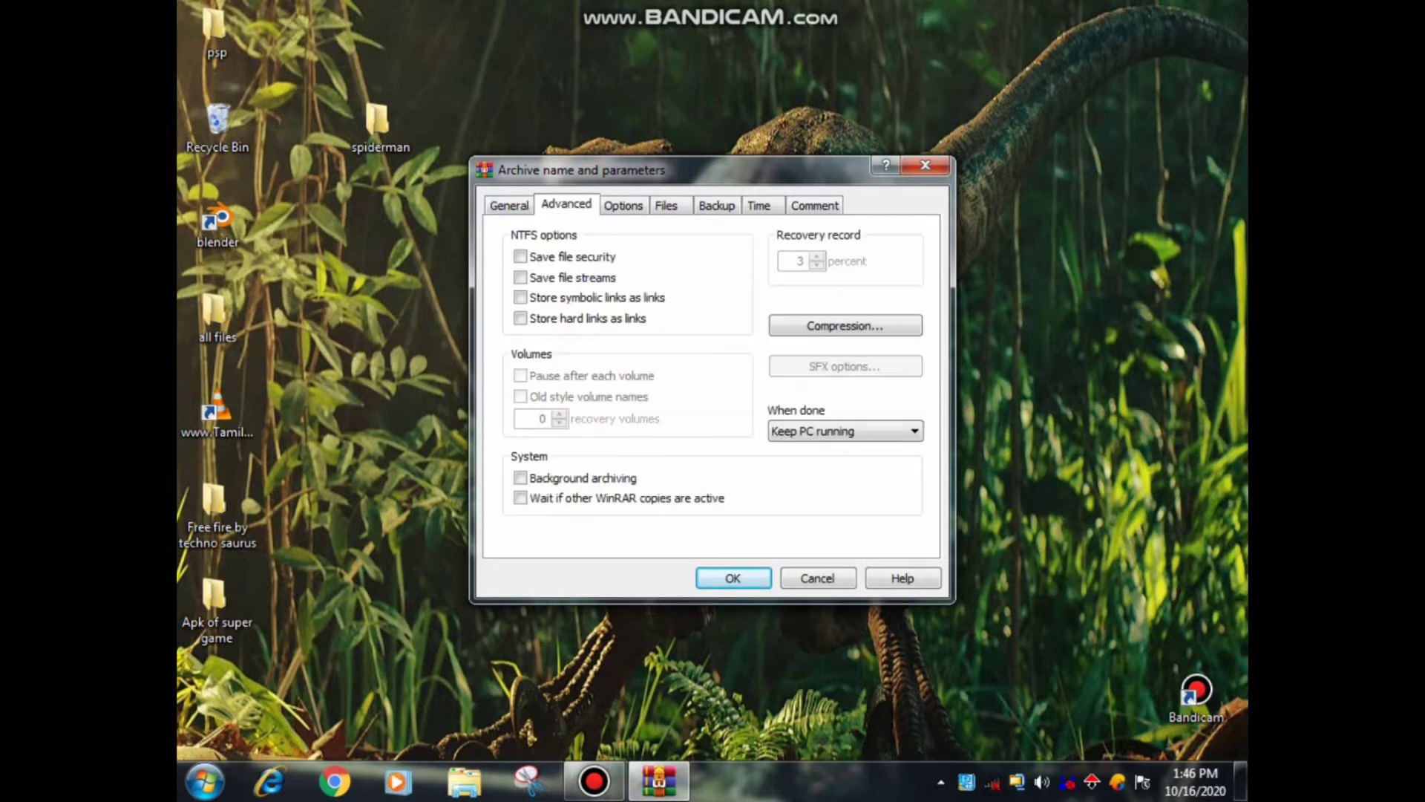
pyautogui.click(666, 205)
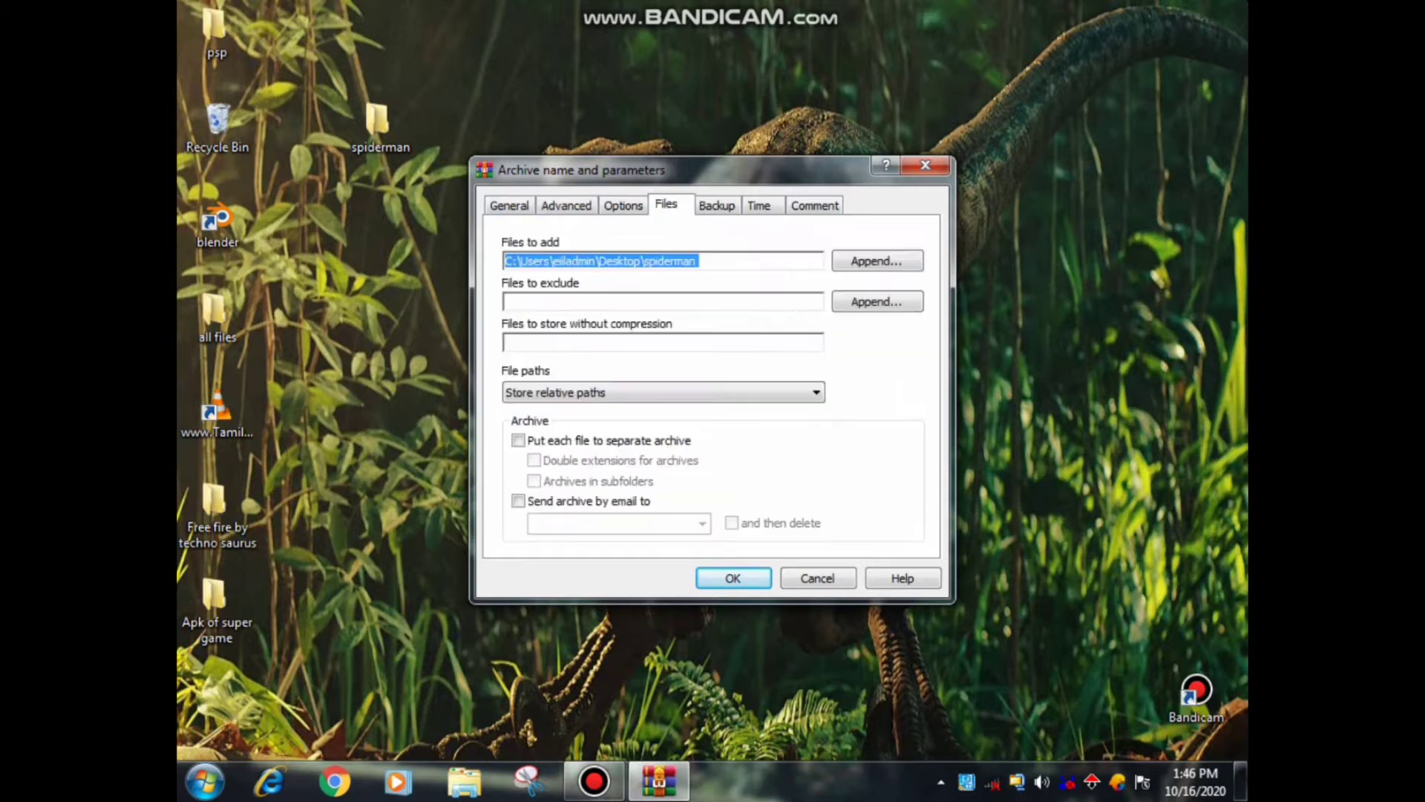
pyautogui.click(623, 205)
pyautogui.click(758, 206)
pyautogui.click(814, 206)
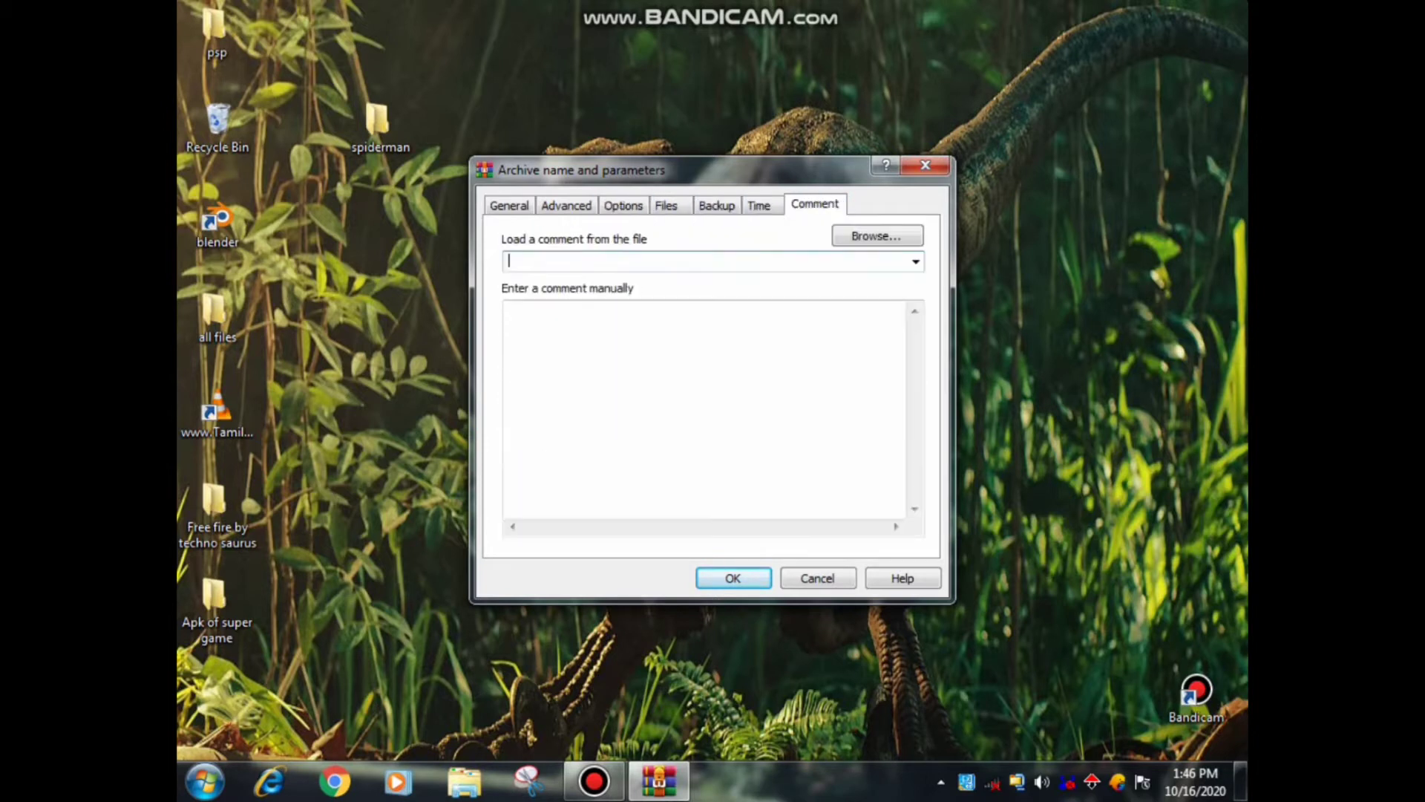
pyautogui.click(509, 205)
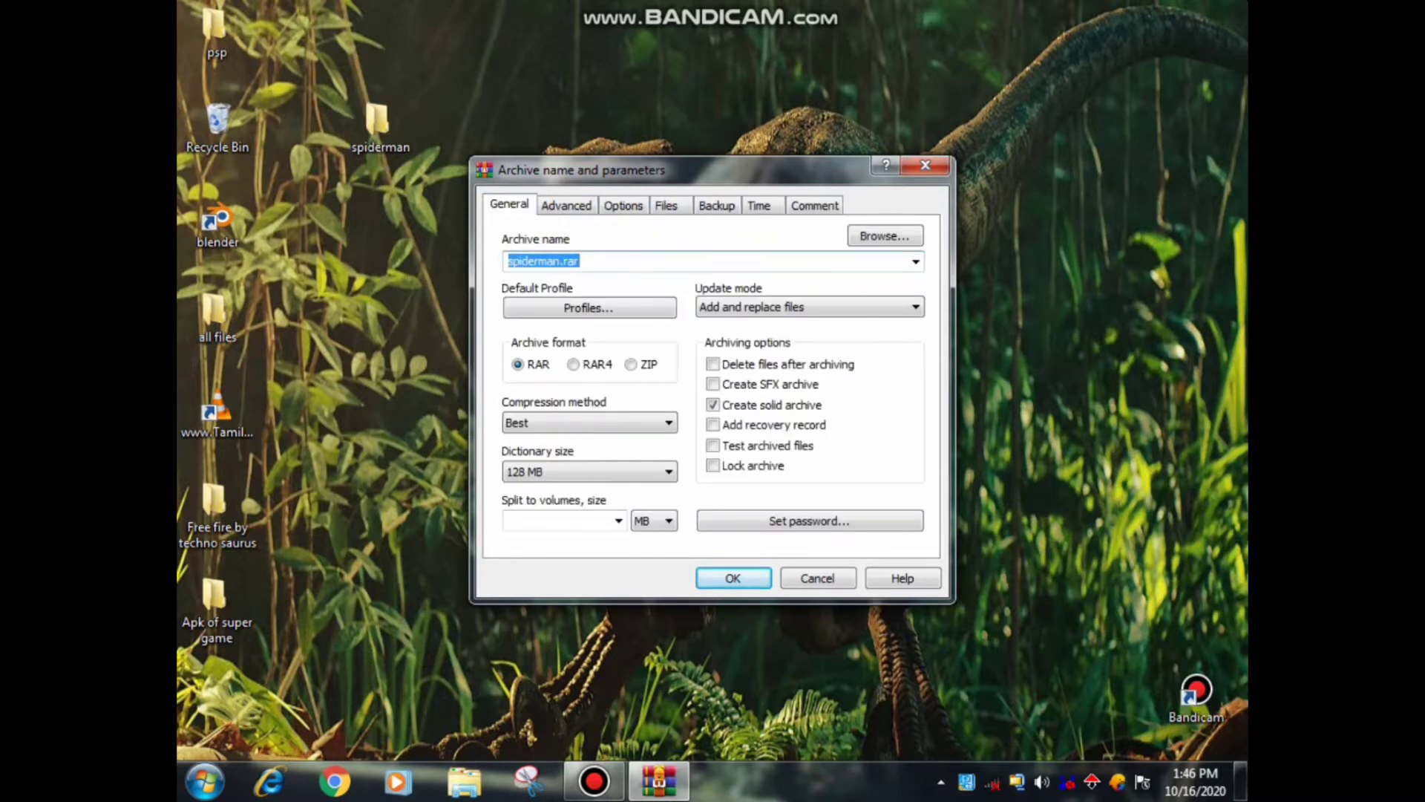
# Check the size of the spiderman folder on the desktop, and start creating spiderman.rar with the chosen settings.
pyautogui.rightClick(379, 134)
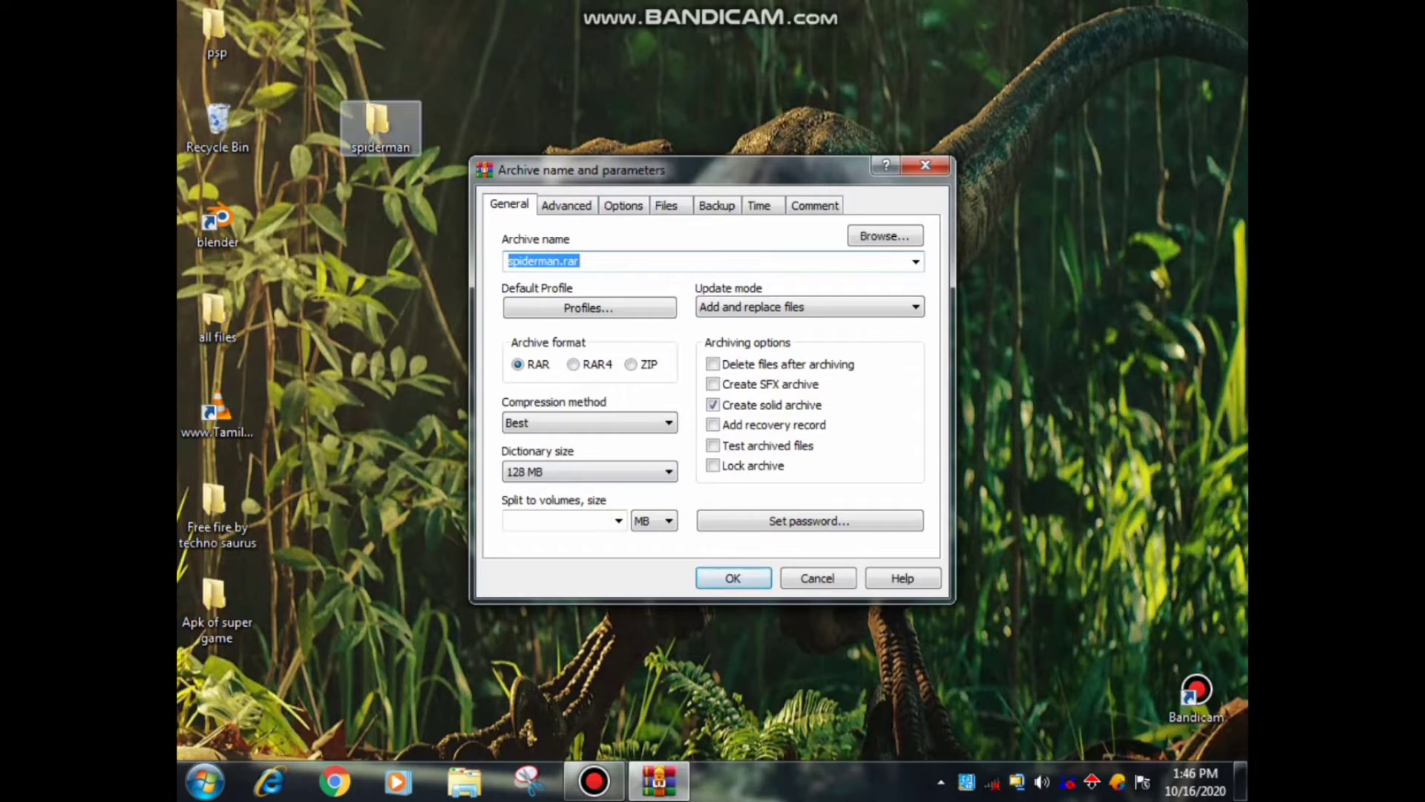
pyautogui.click(445, 677)
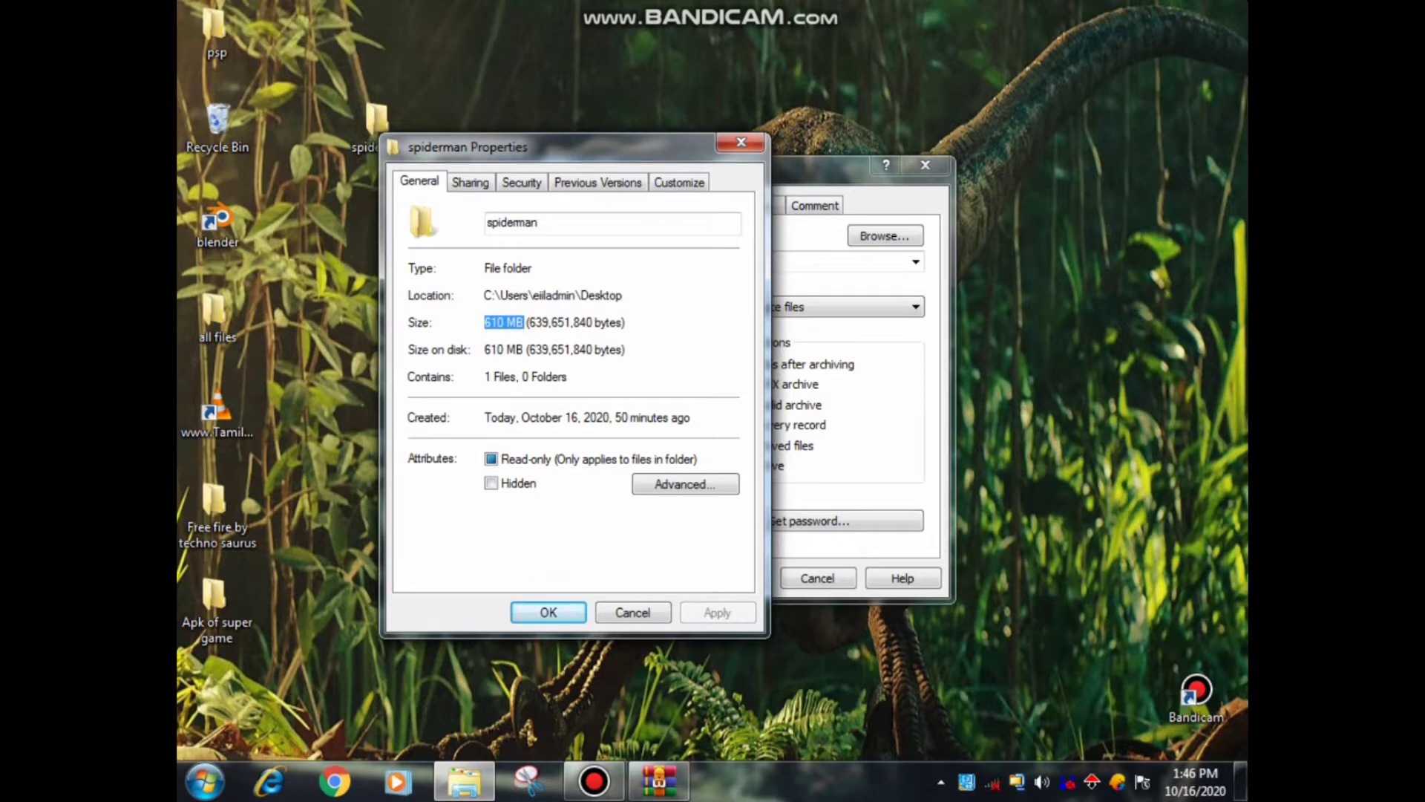
pyautogui.click(740, 142)
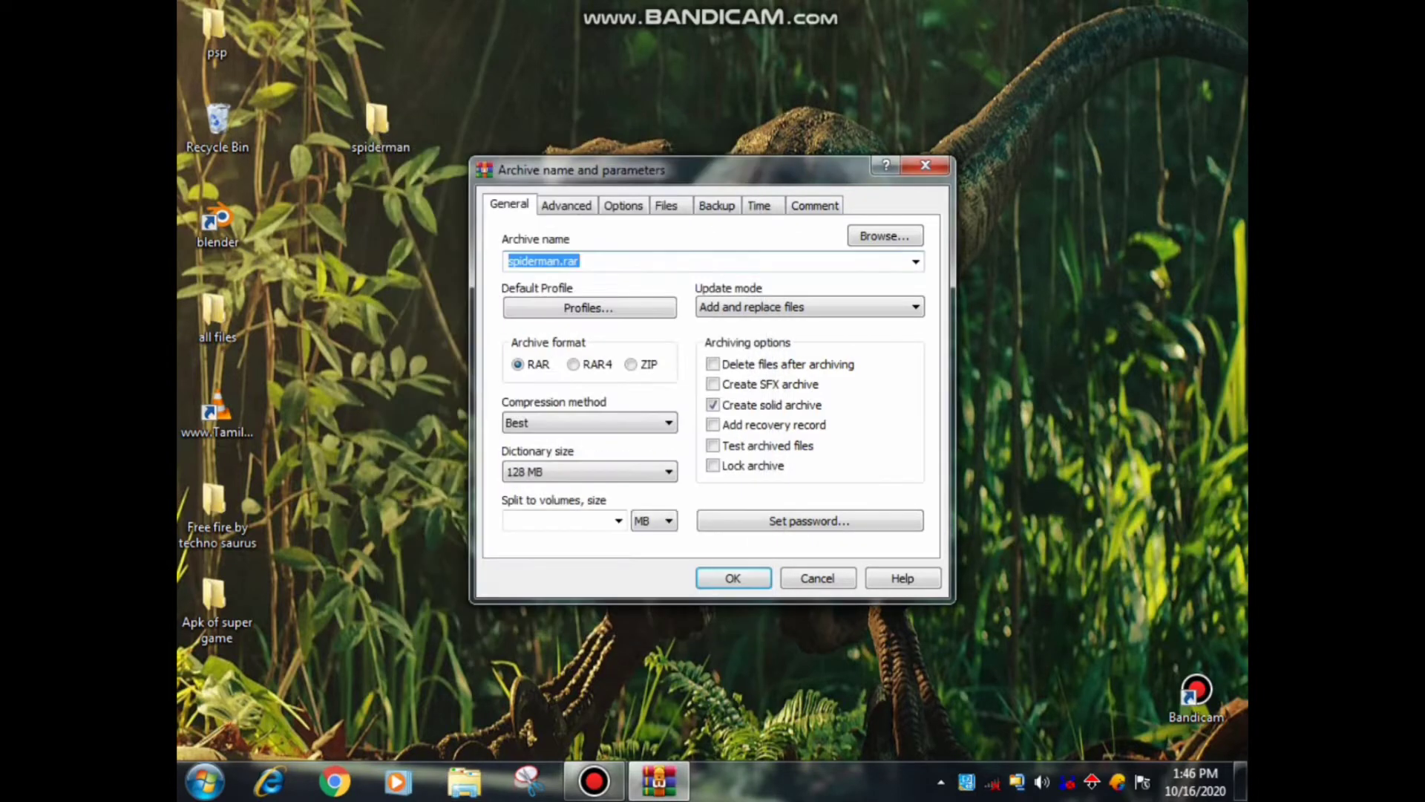
pyautogui.press('Return')
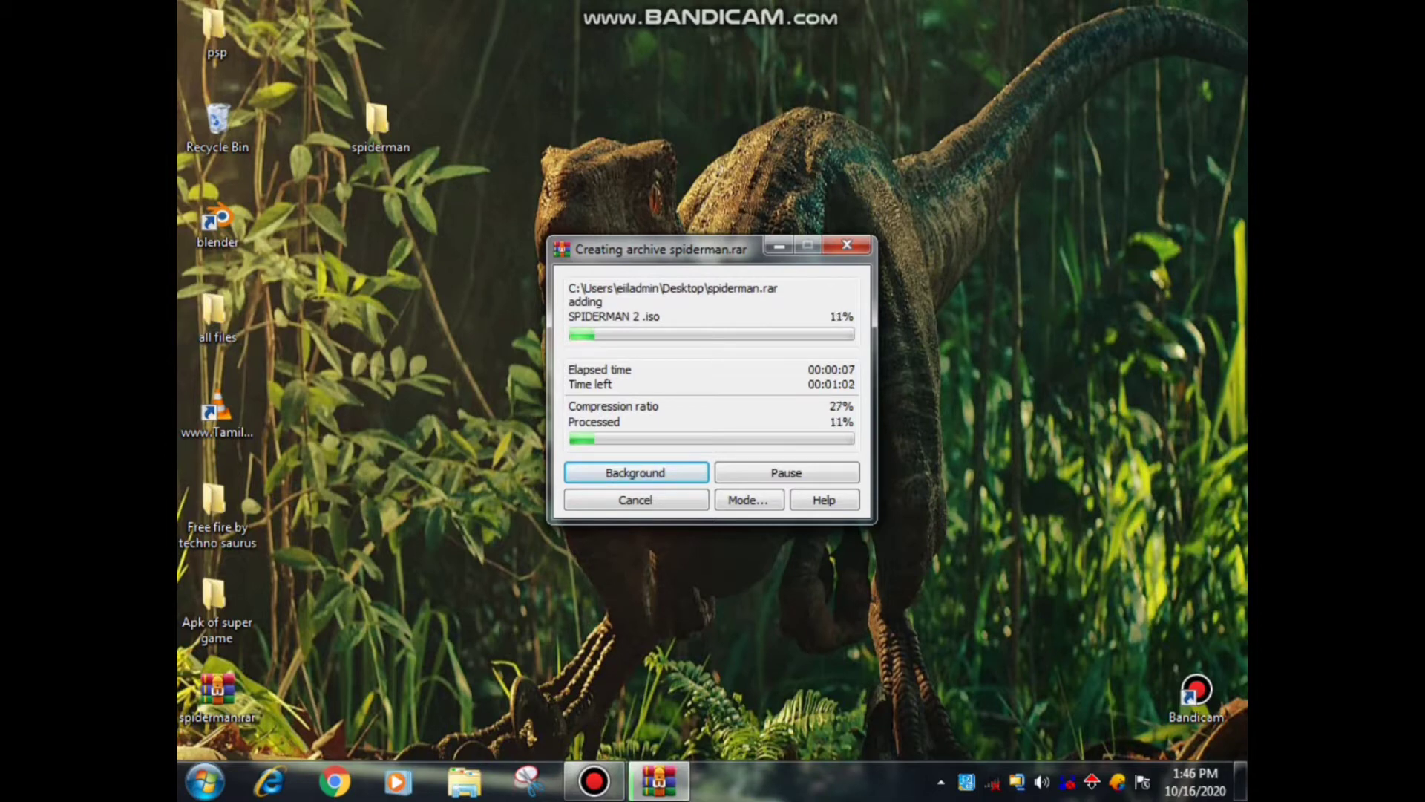
pyautogui.moveTo(593, 781)
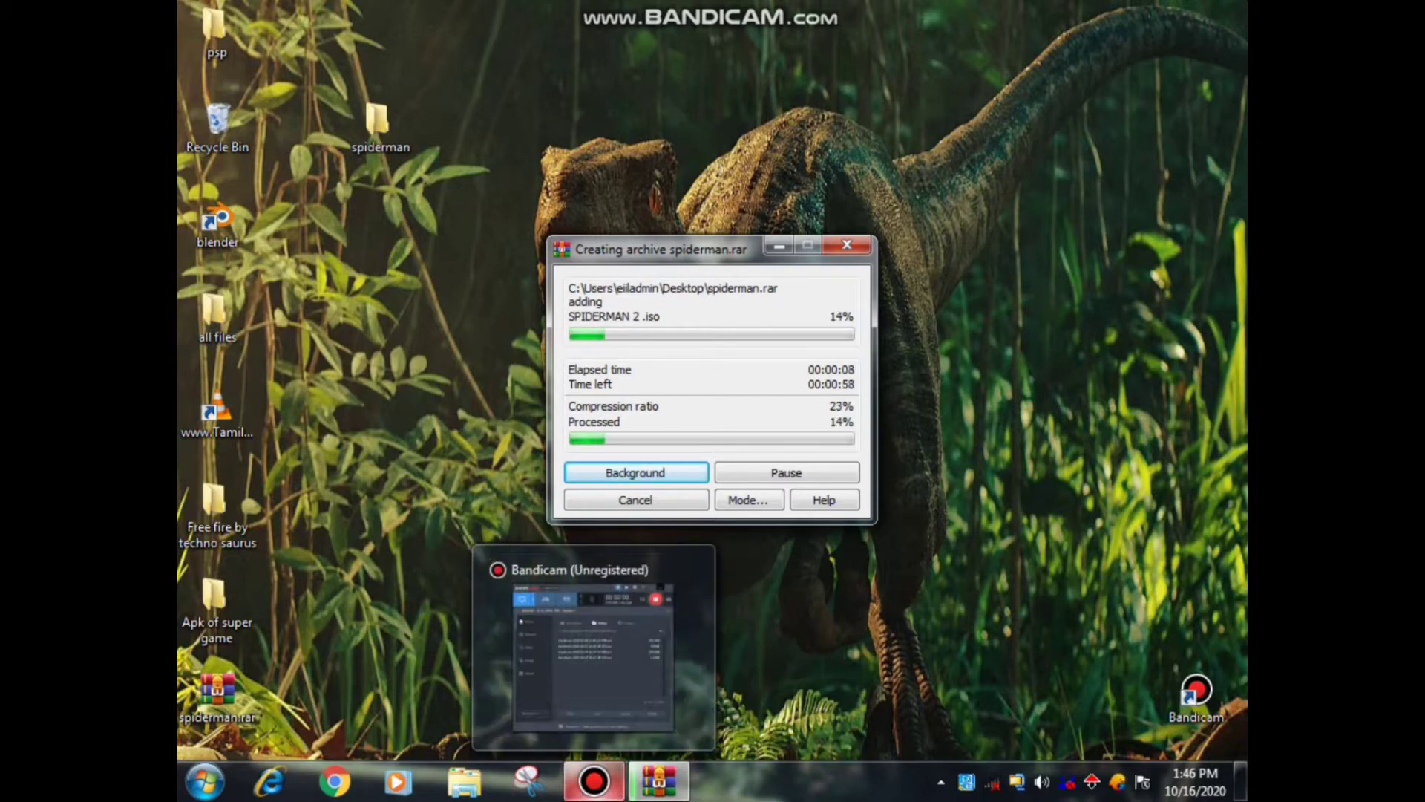
pyautogui.moveTo(593, 648)
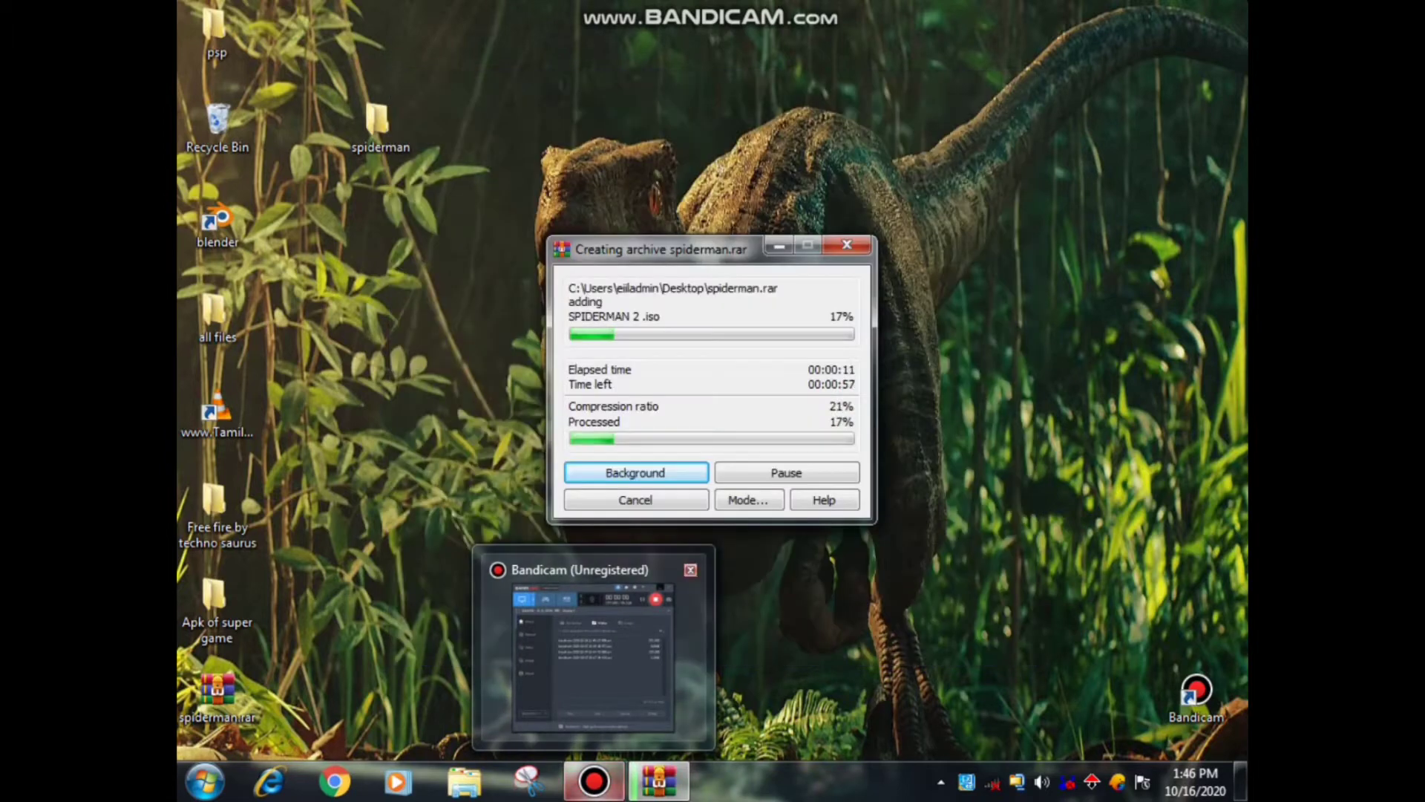
pyautogui.click(594, 653)
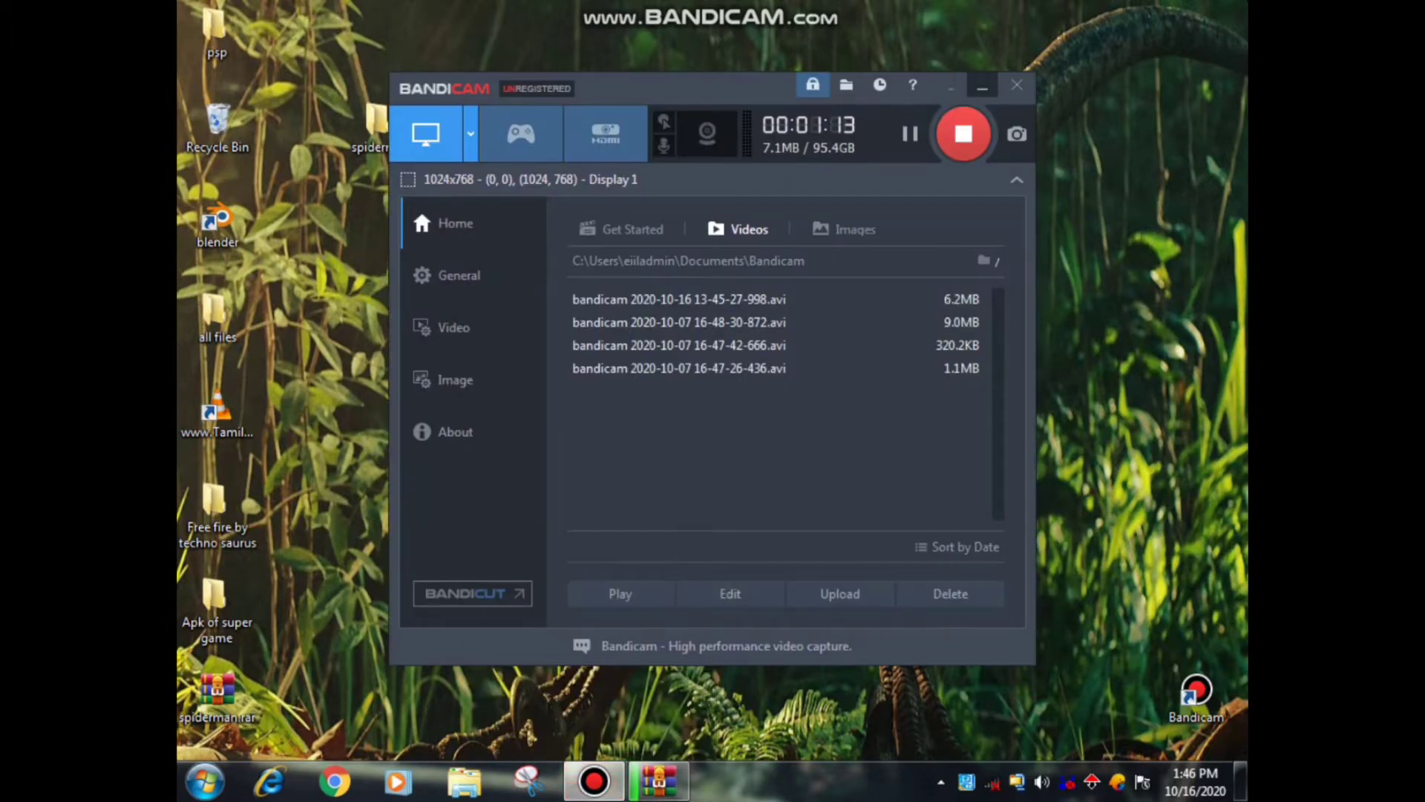
pyautogui.click(982, 84)
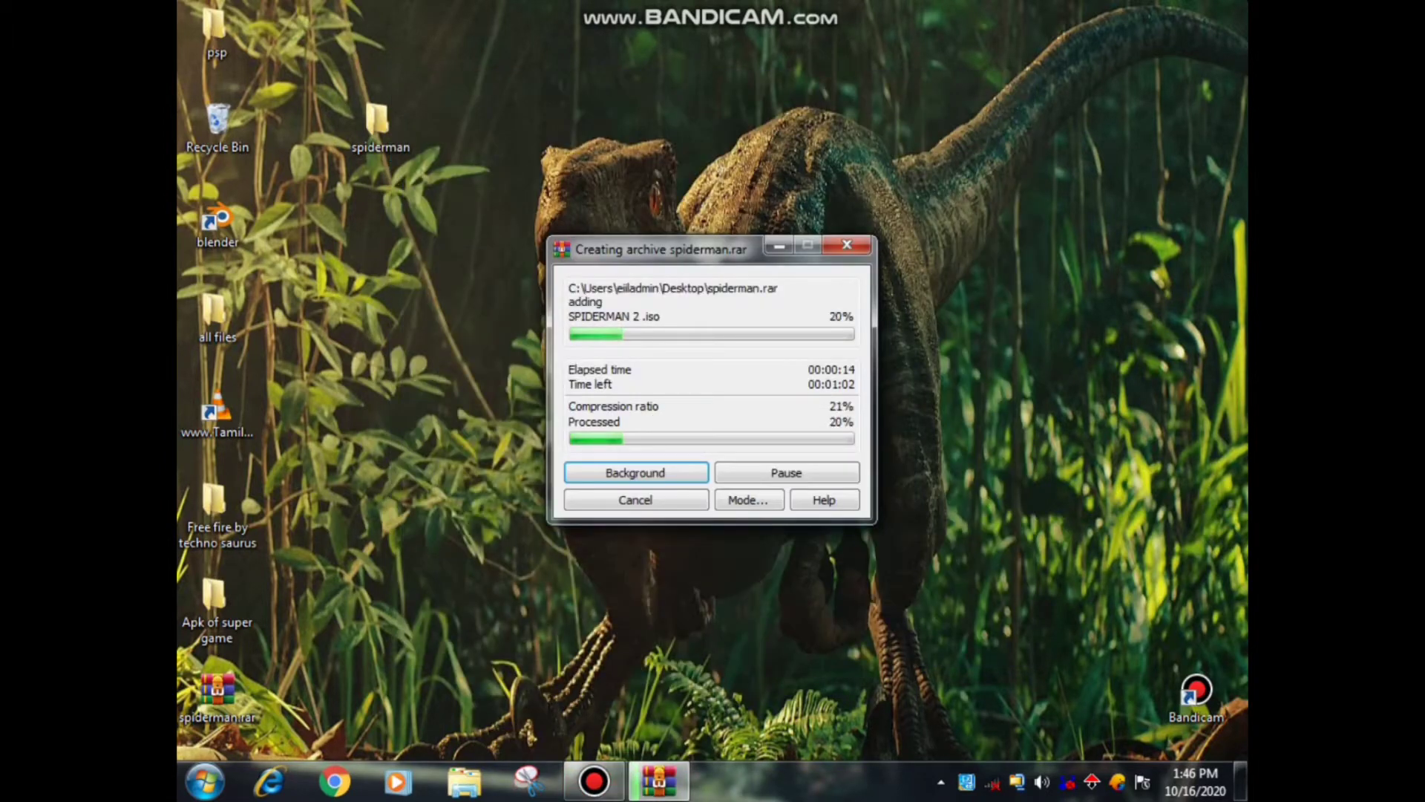
pyautogui.rightClick(984, 359)
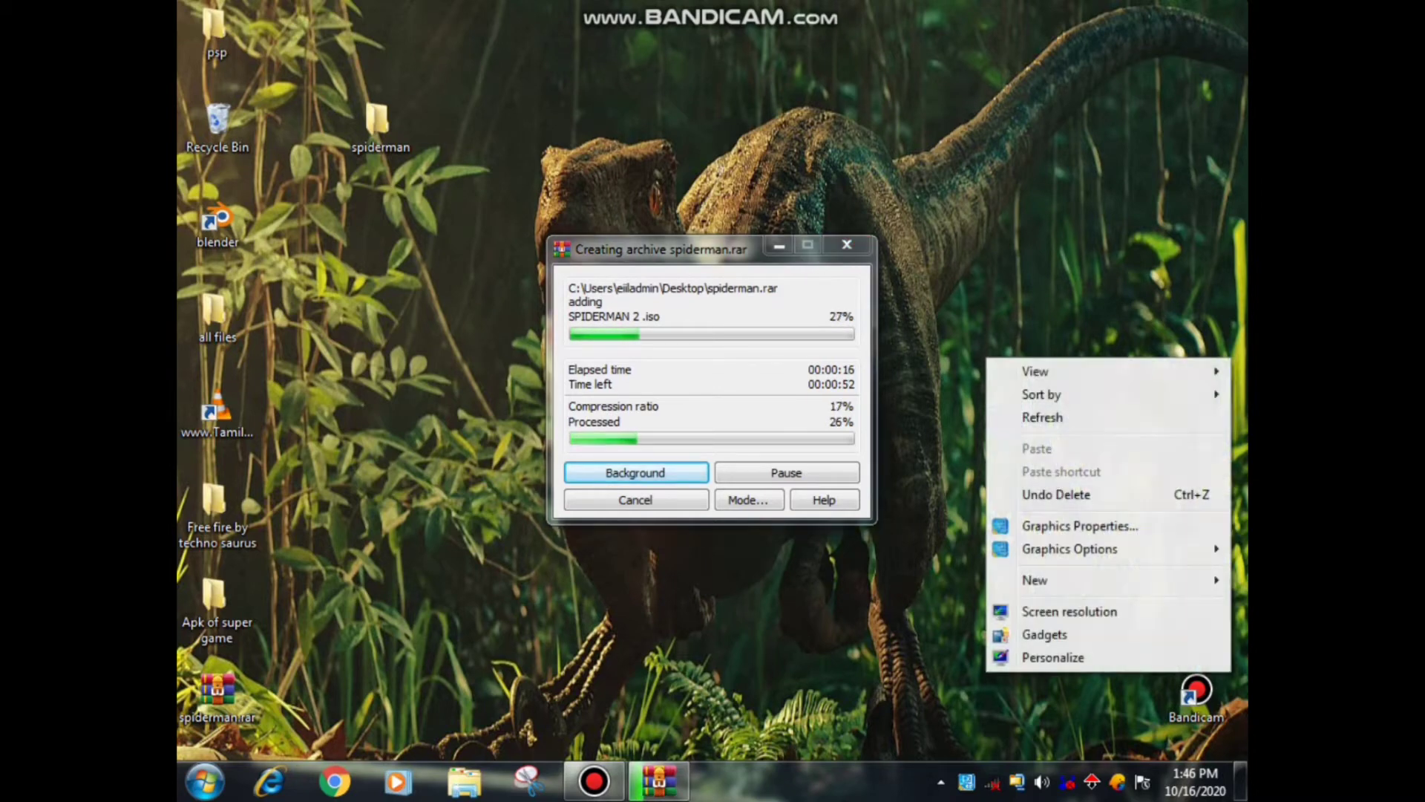
pyautogui.click(1032, 417)
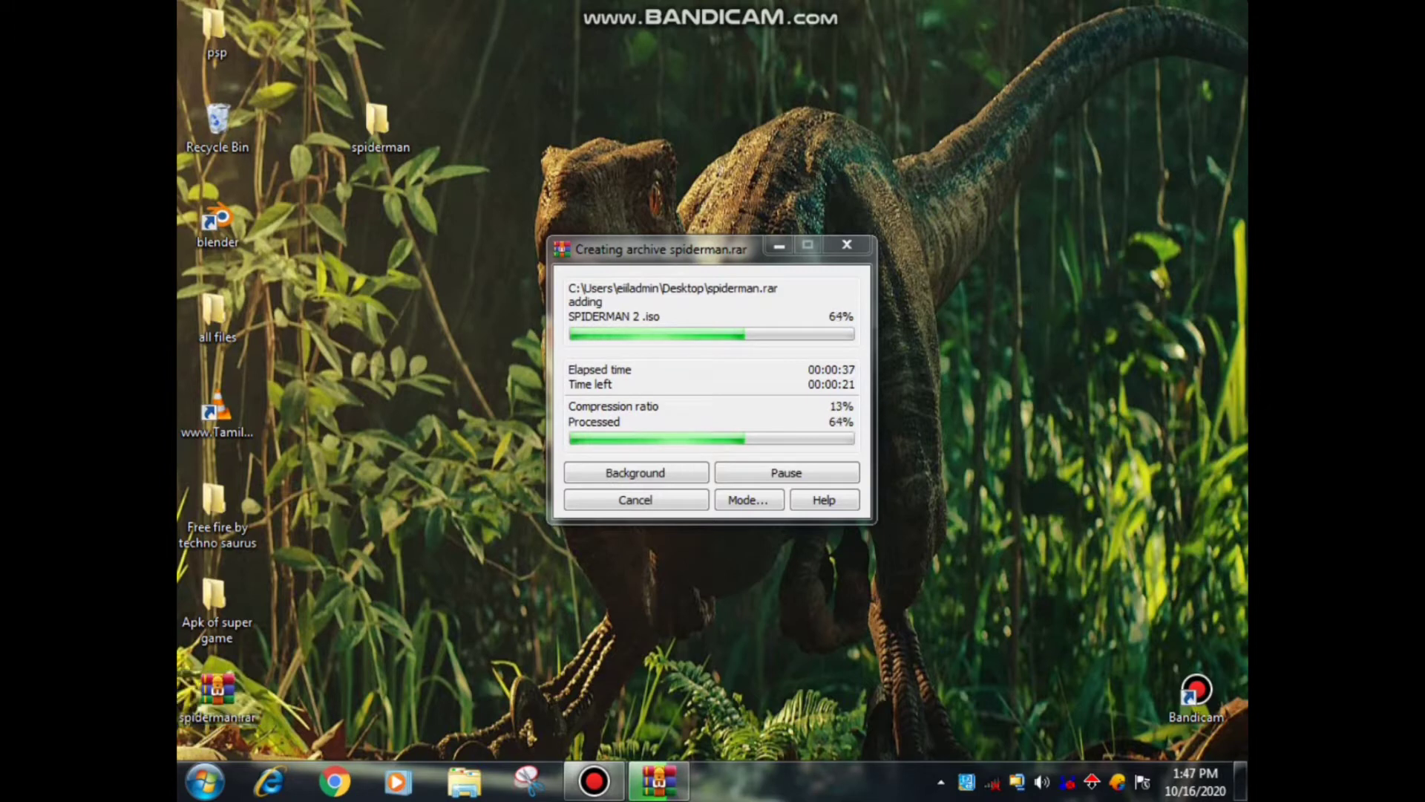
pyautogui.hotkey('alt', 'Tab')
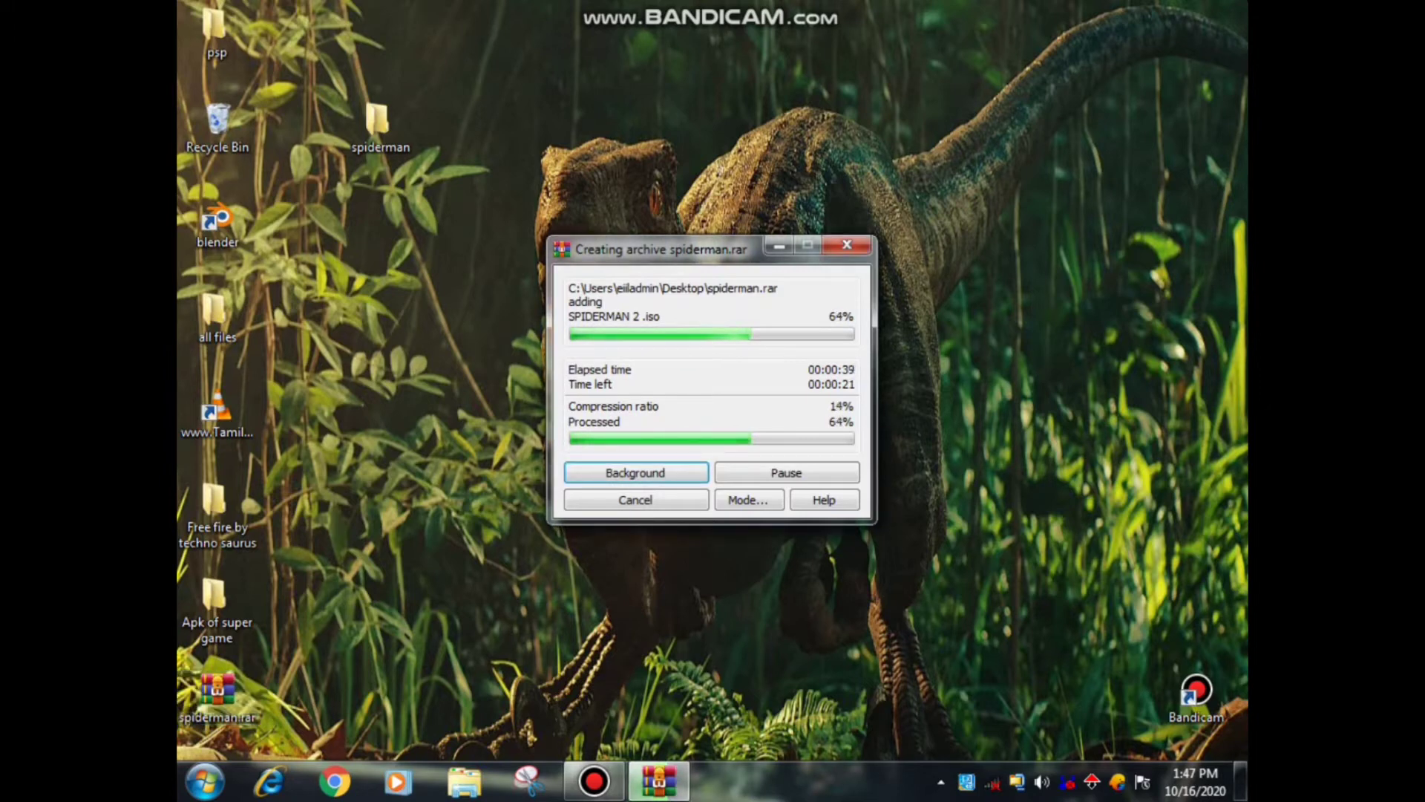
# Move the archiving progress window aside and view the properties of the spiderman folder on the desktop.
pyautogui.moveTo(661, 249); pyautogui.dragTo(876, 153)
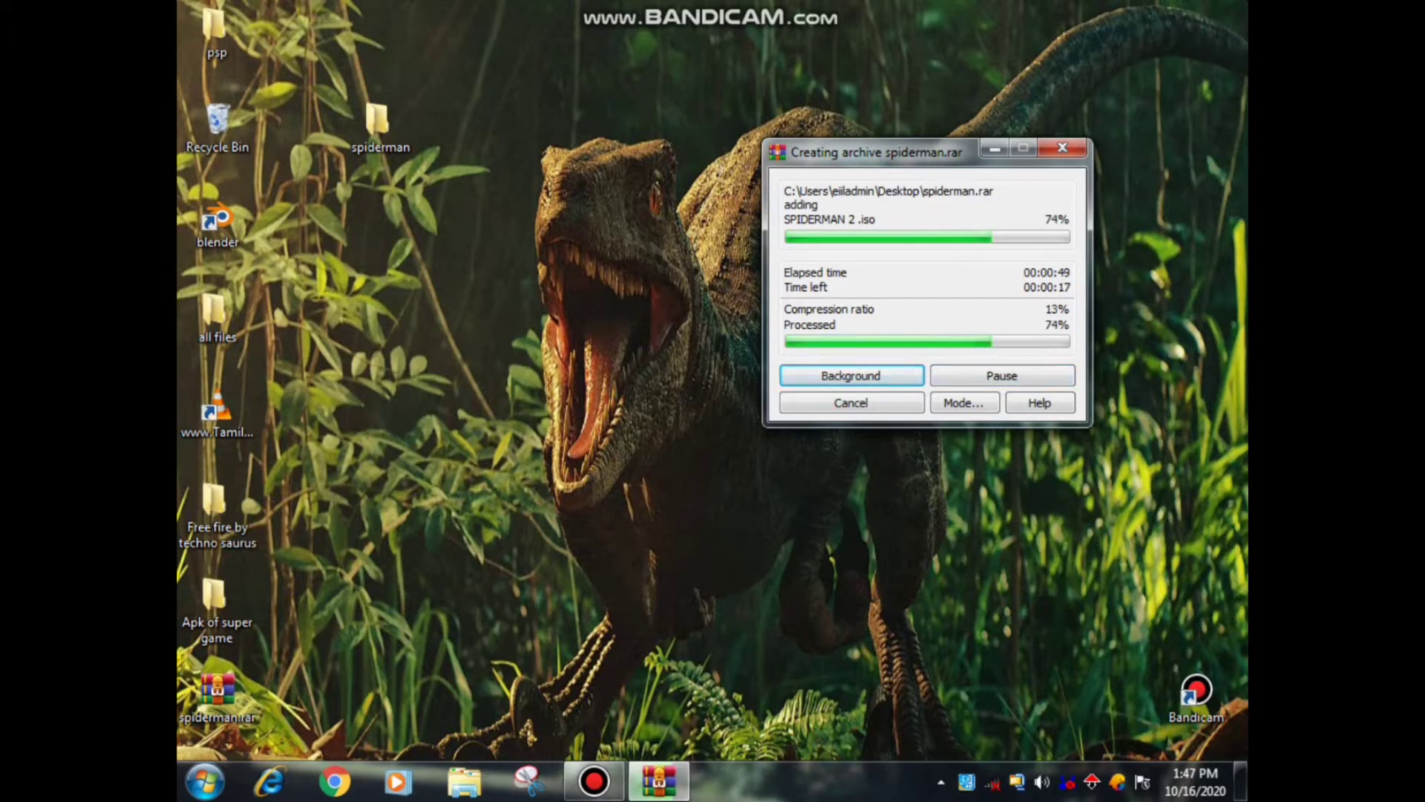
pyautogui.click(401, 118)
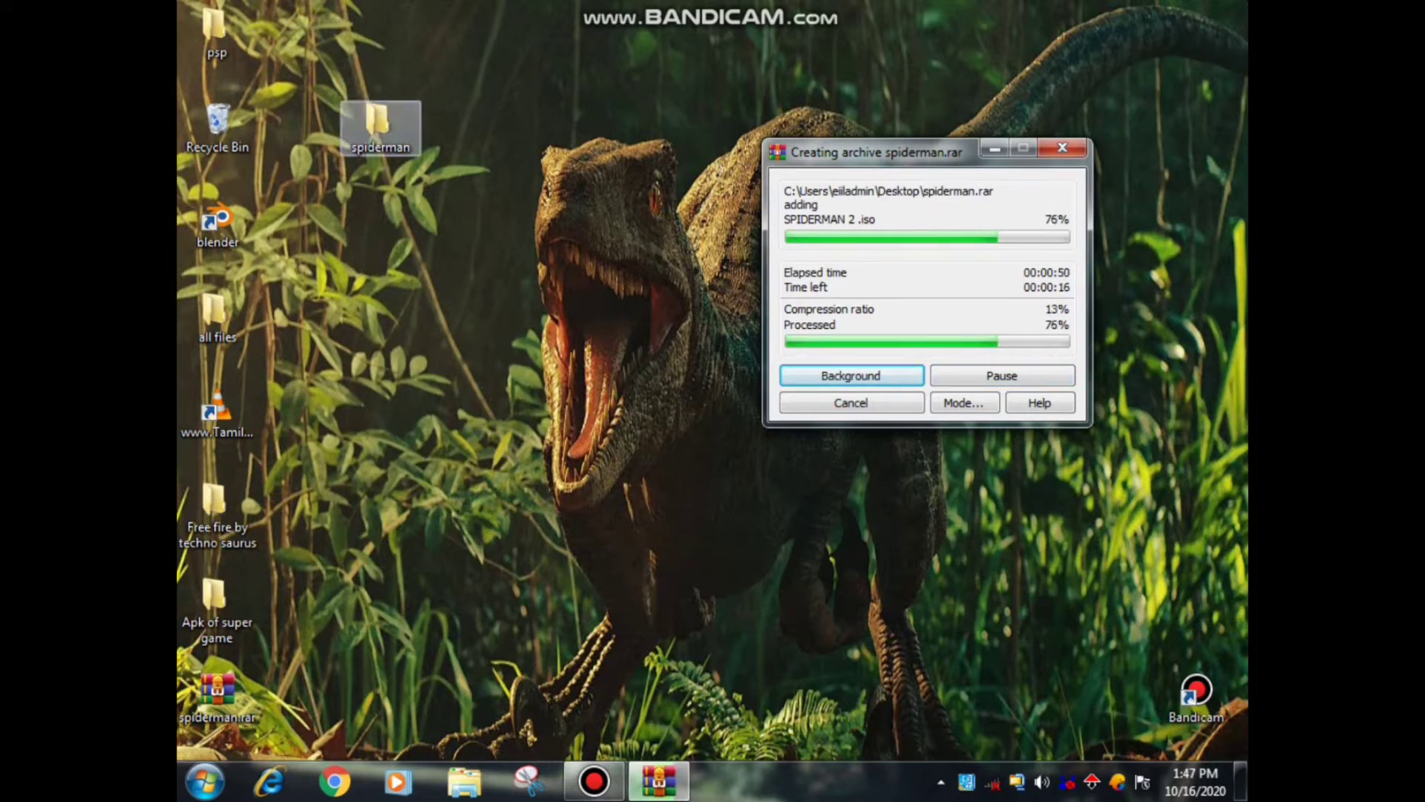
pyautogui.rightClick(401, 116)
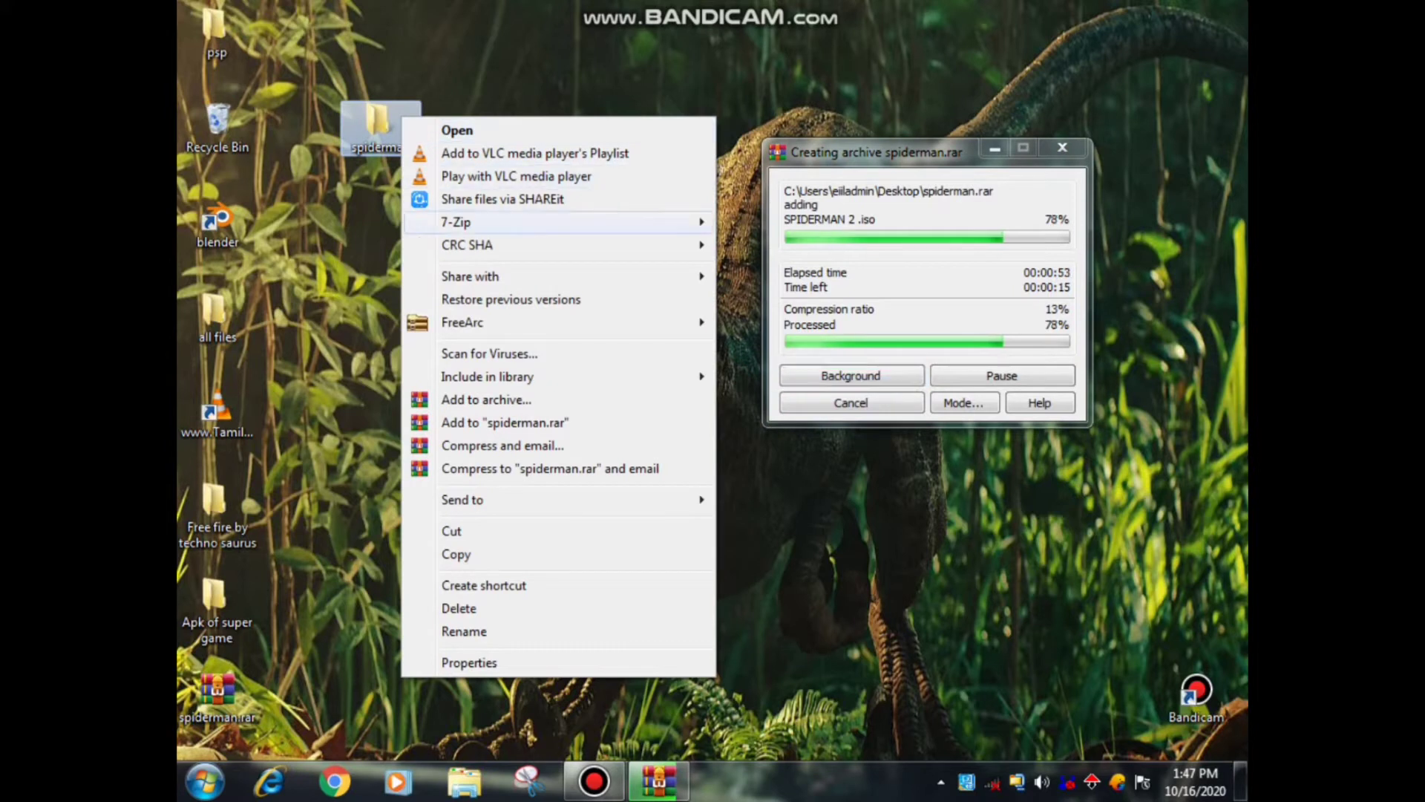
pyautogui.moveTo(558, 222)
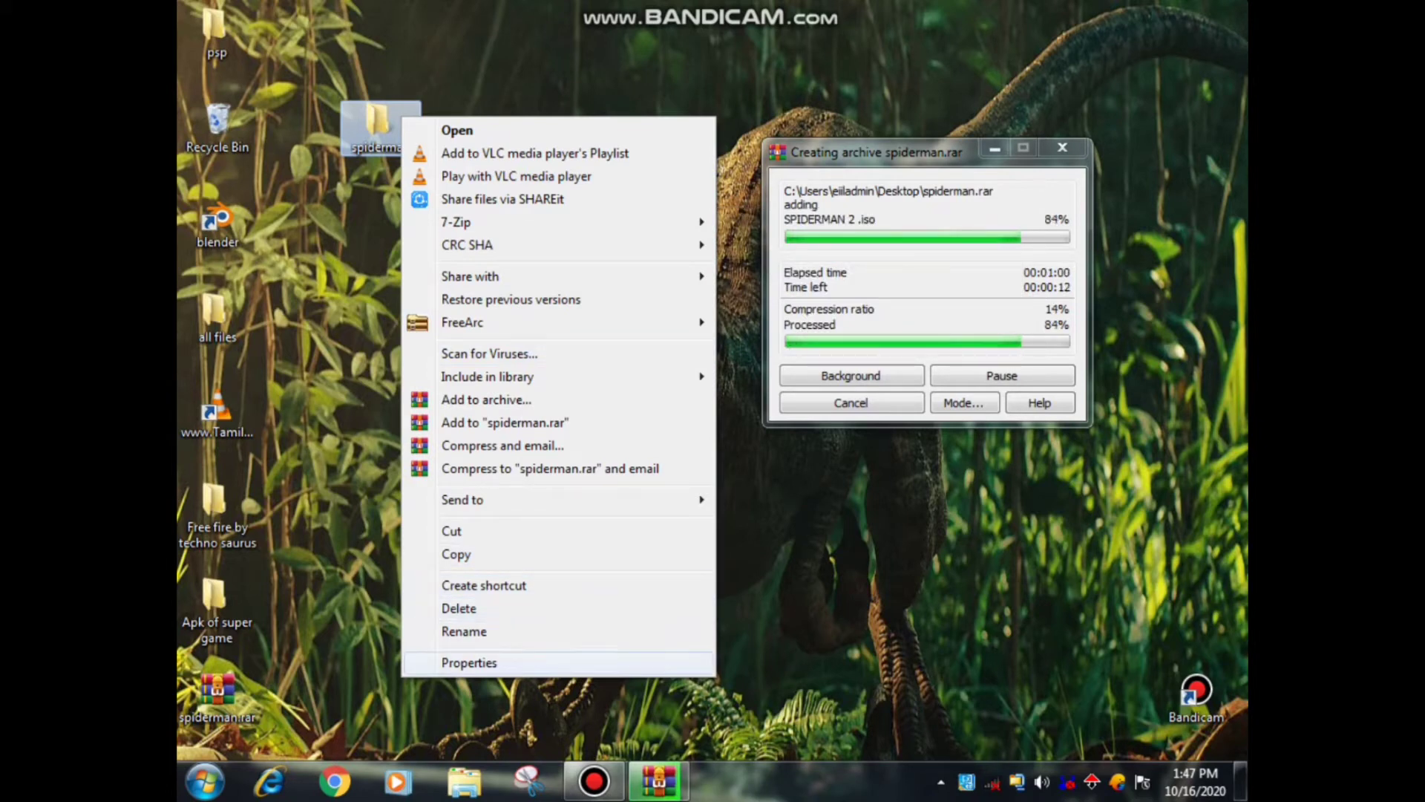
pyautogui.click(469, 662)
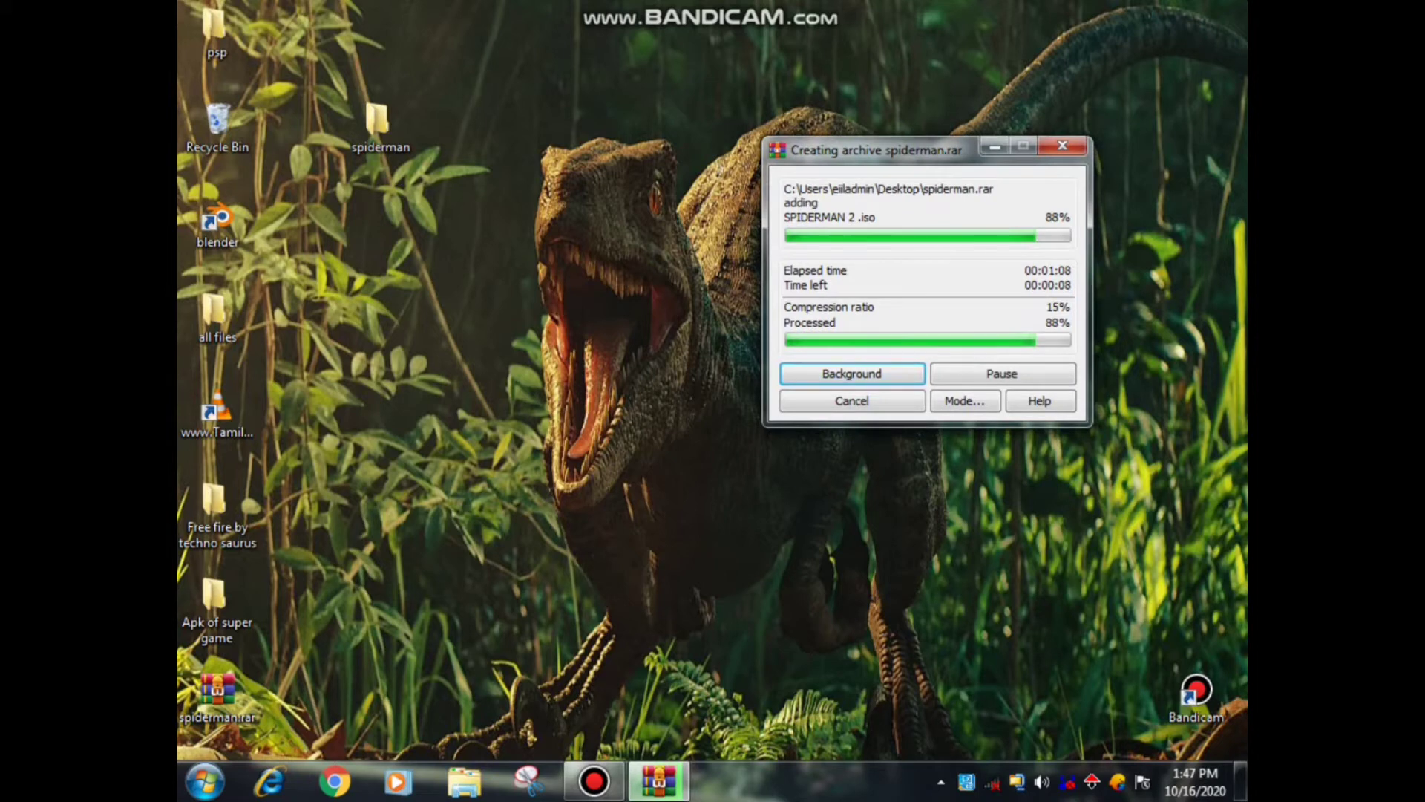
pyautogui.moveTo(876, 150); pyautogui.dragTo(1007, 150)
pyautogui.rightClick(519, 167)
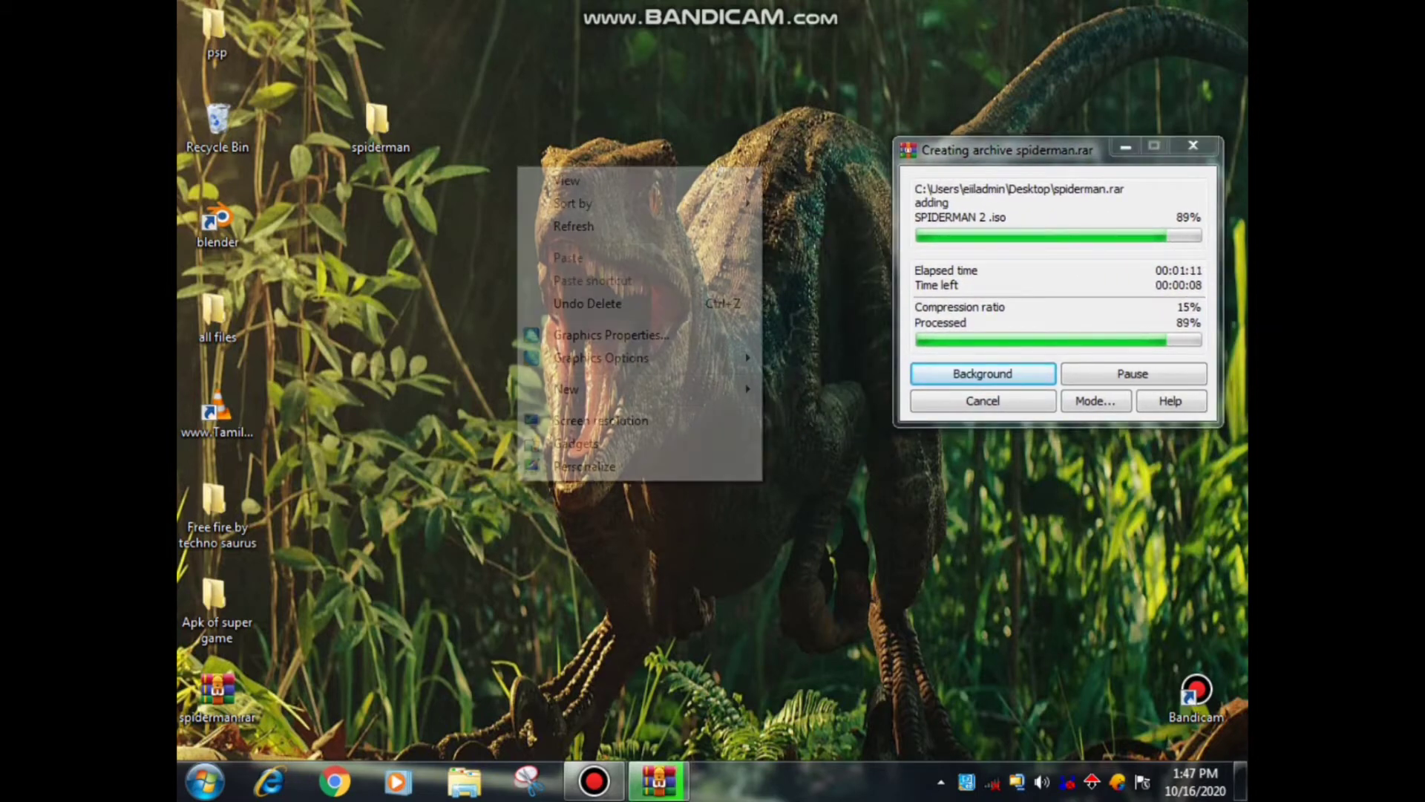
pyautogui.click(576, 443)
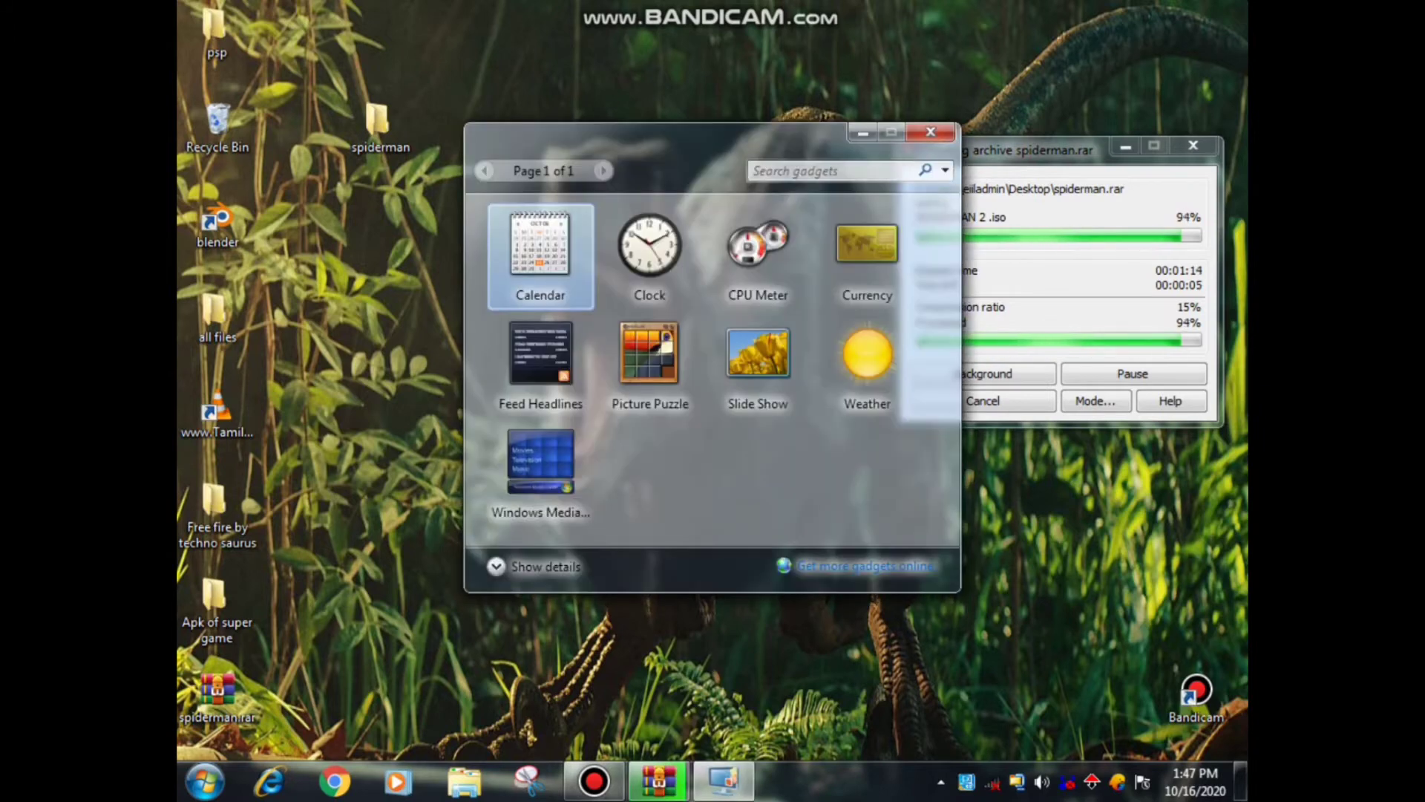
pyautogui.moveTo(653, 134); pyautogui.dragTo(439, 123)
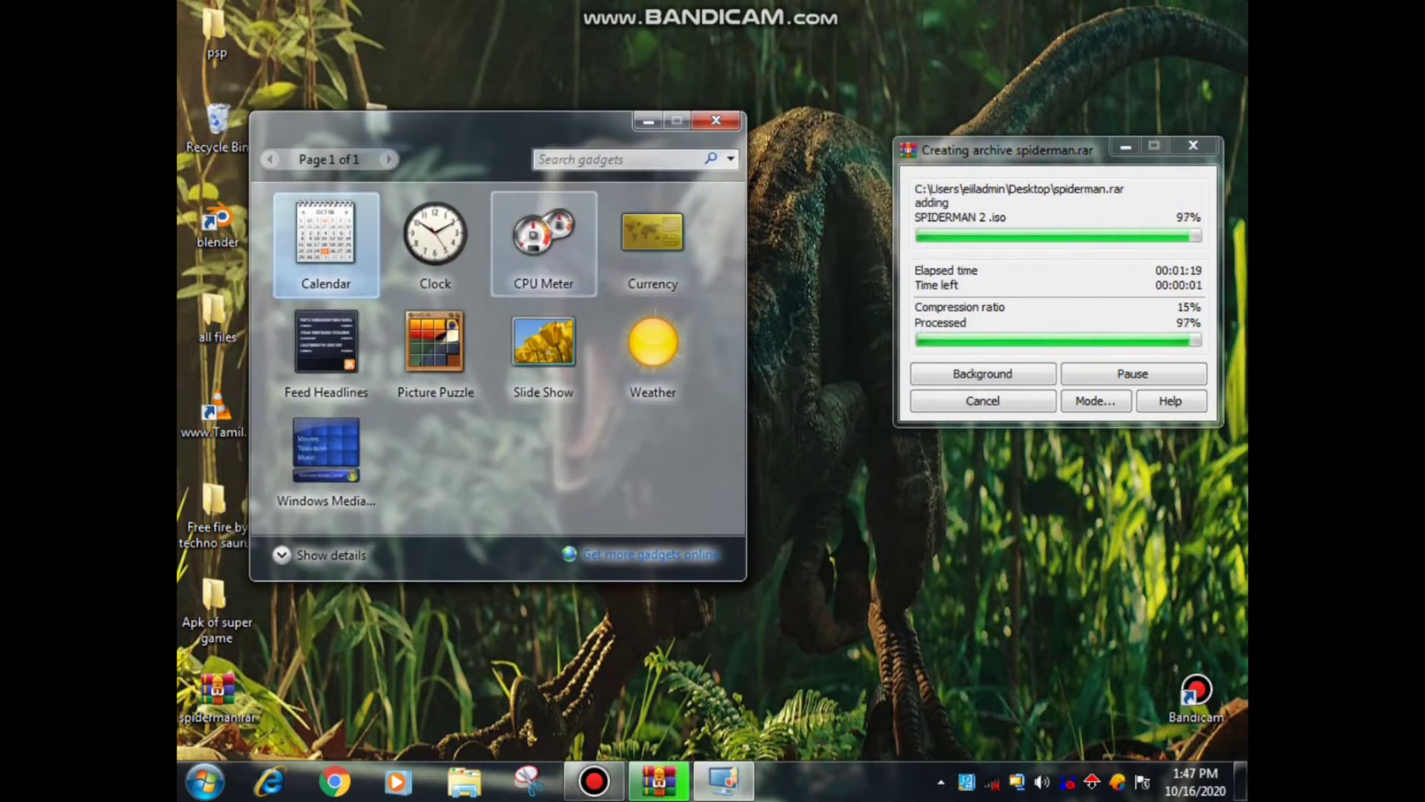
pyautogui.click(543, 354)
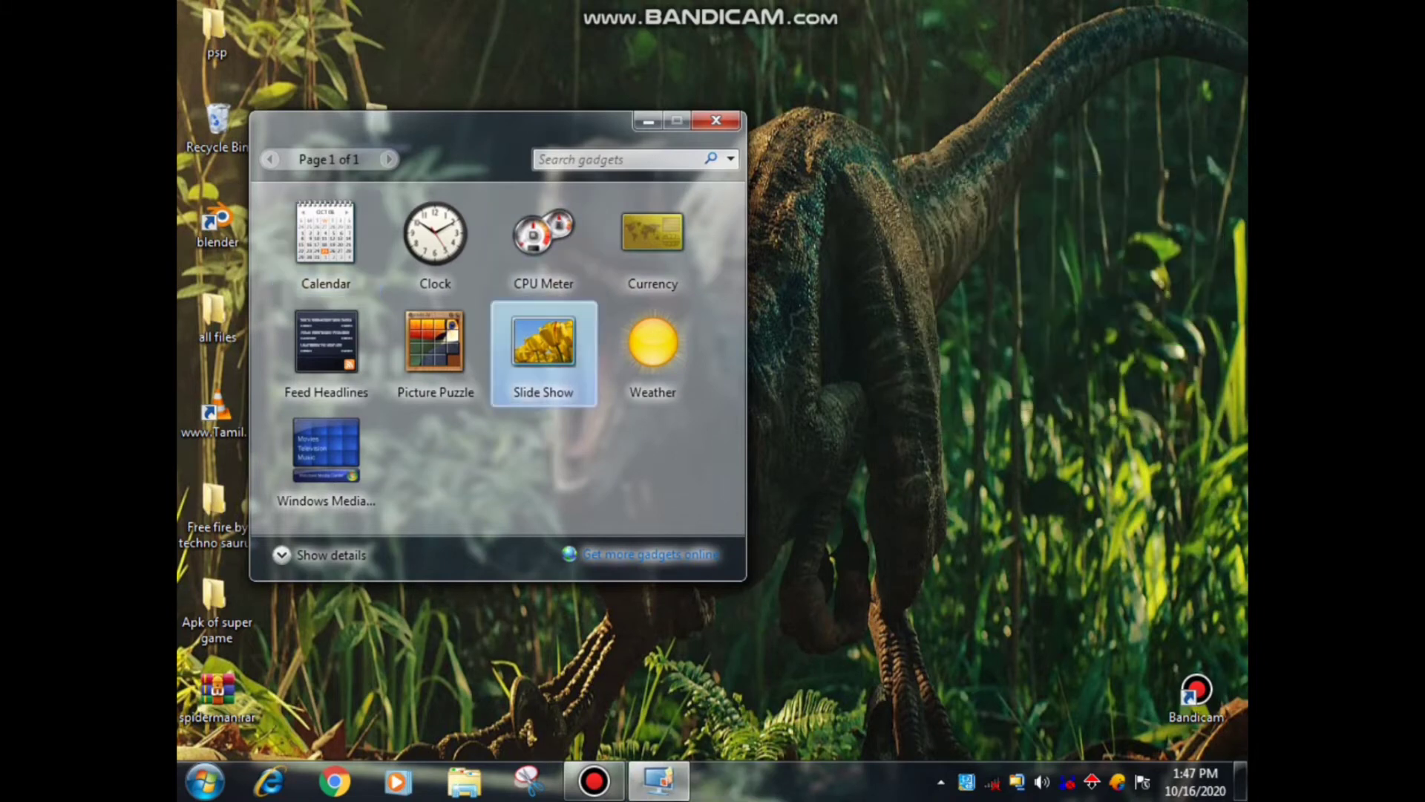
pyautogui.hotkey('alt', 'F4')
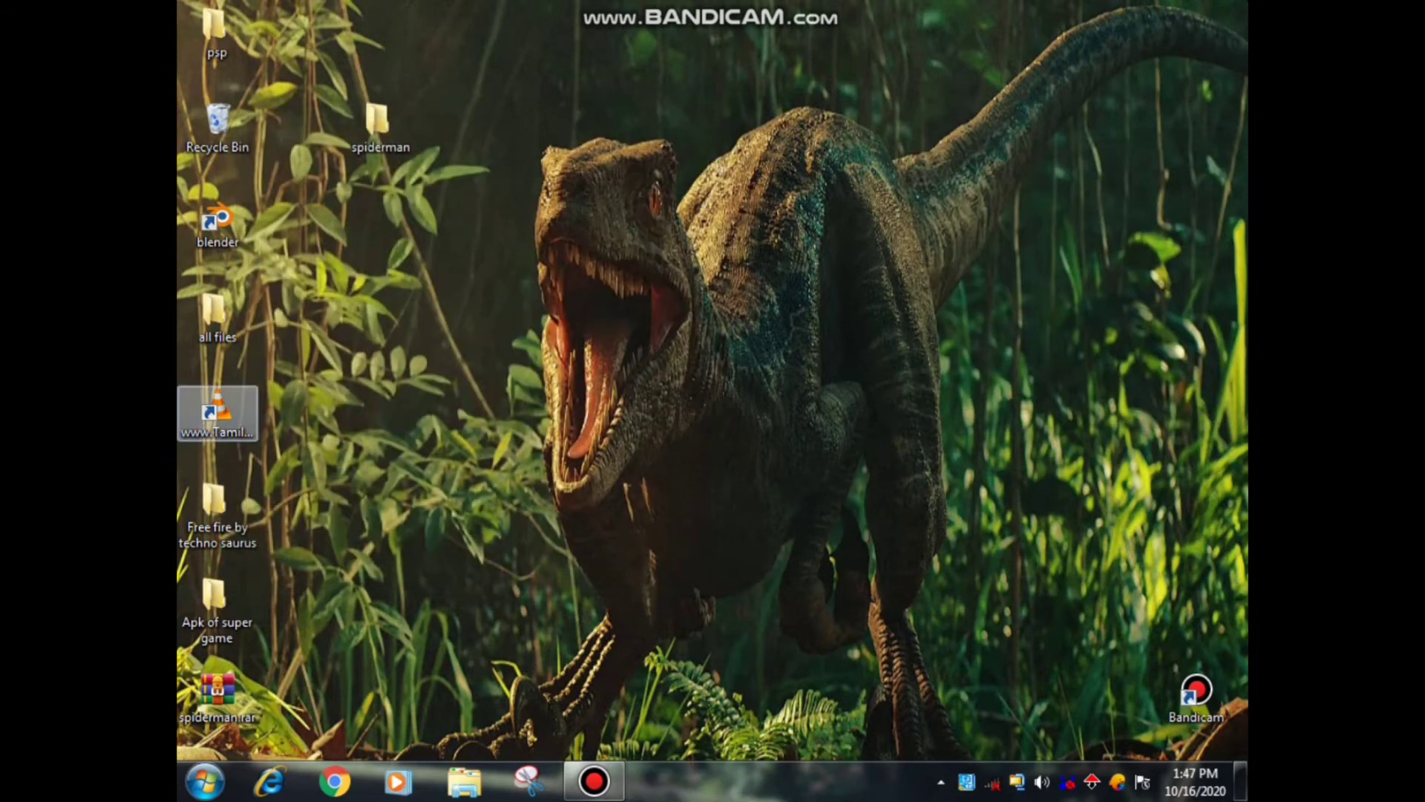
# Compare the size of spiderman.rar with the original spiderman folder by placing their properties windows side by side.
pyautogui.rightClick(201, 711)
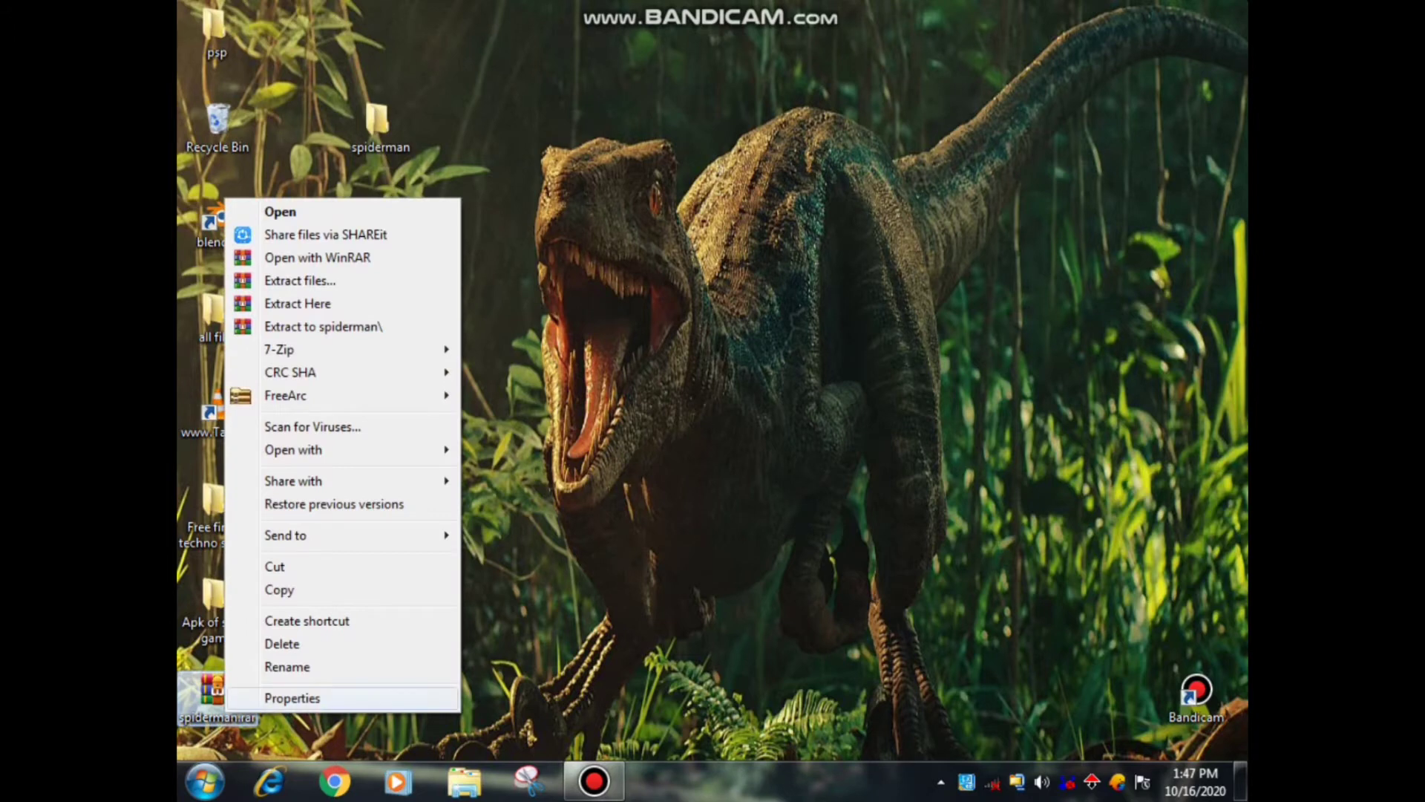
pyautogui.click(289, 693)
pyautogui.moveTo(366, 449); pyautogui.dragTo(337, 449)
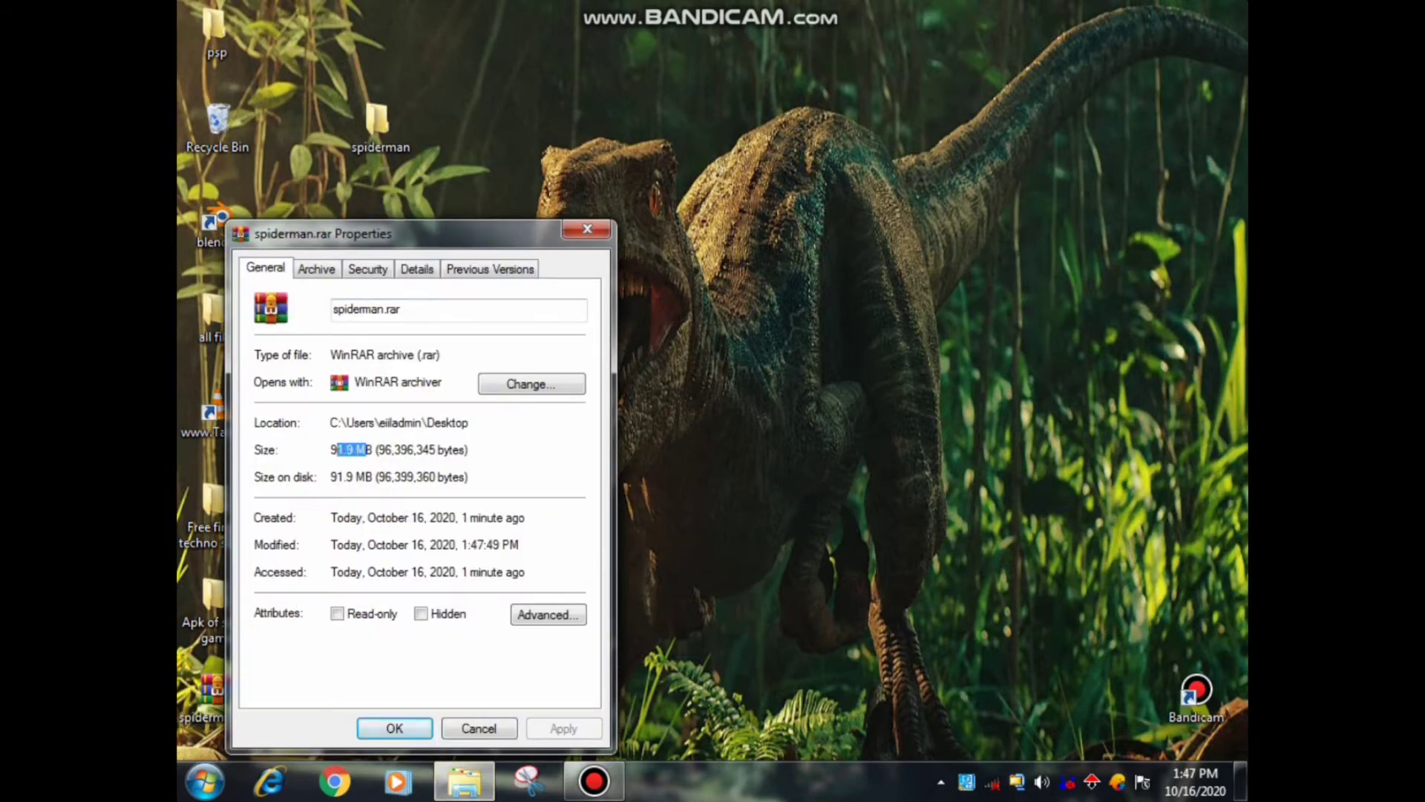
pyautogui.moveTo(416, 234); pyautogui.dragTo(807, 30)
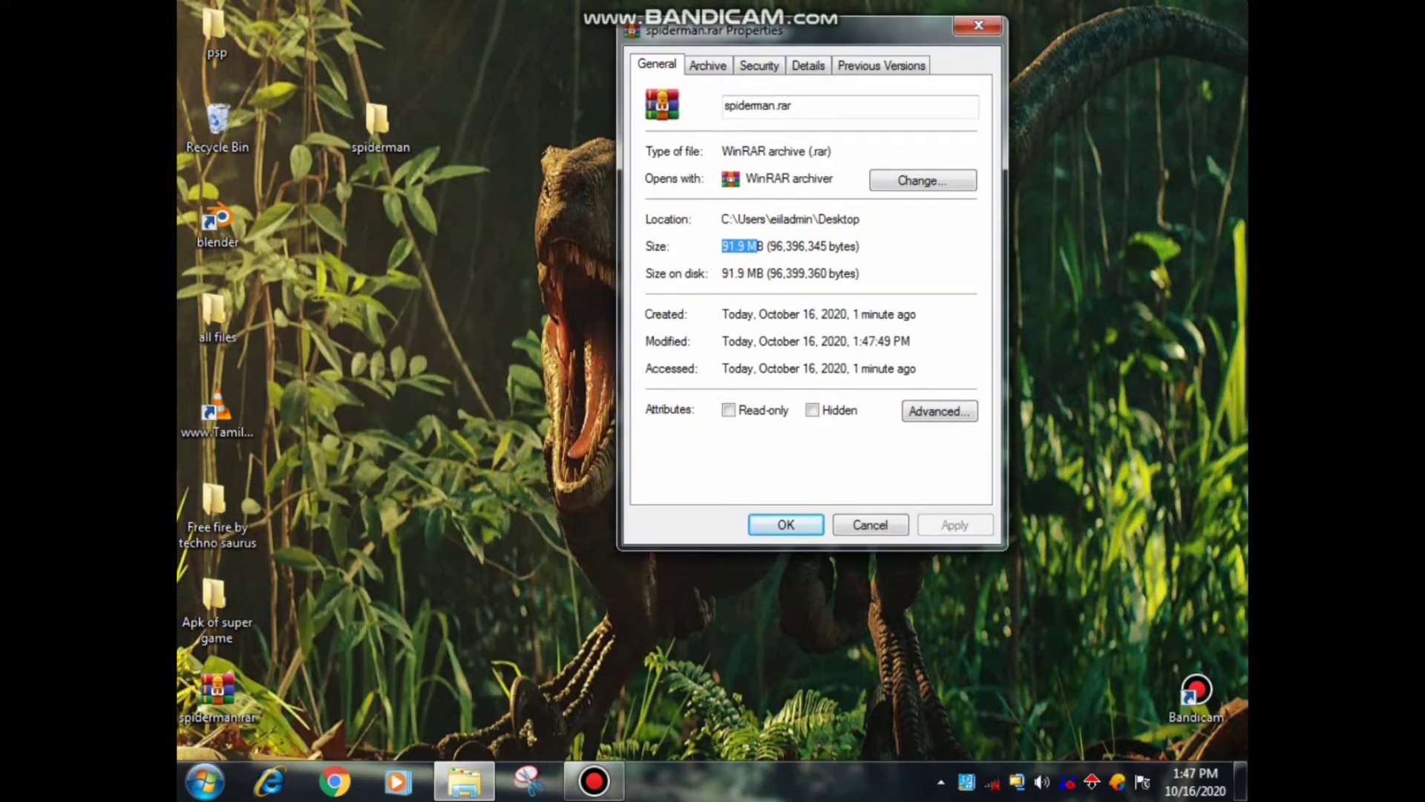
pyautogui.rightClick(376, 128)
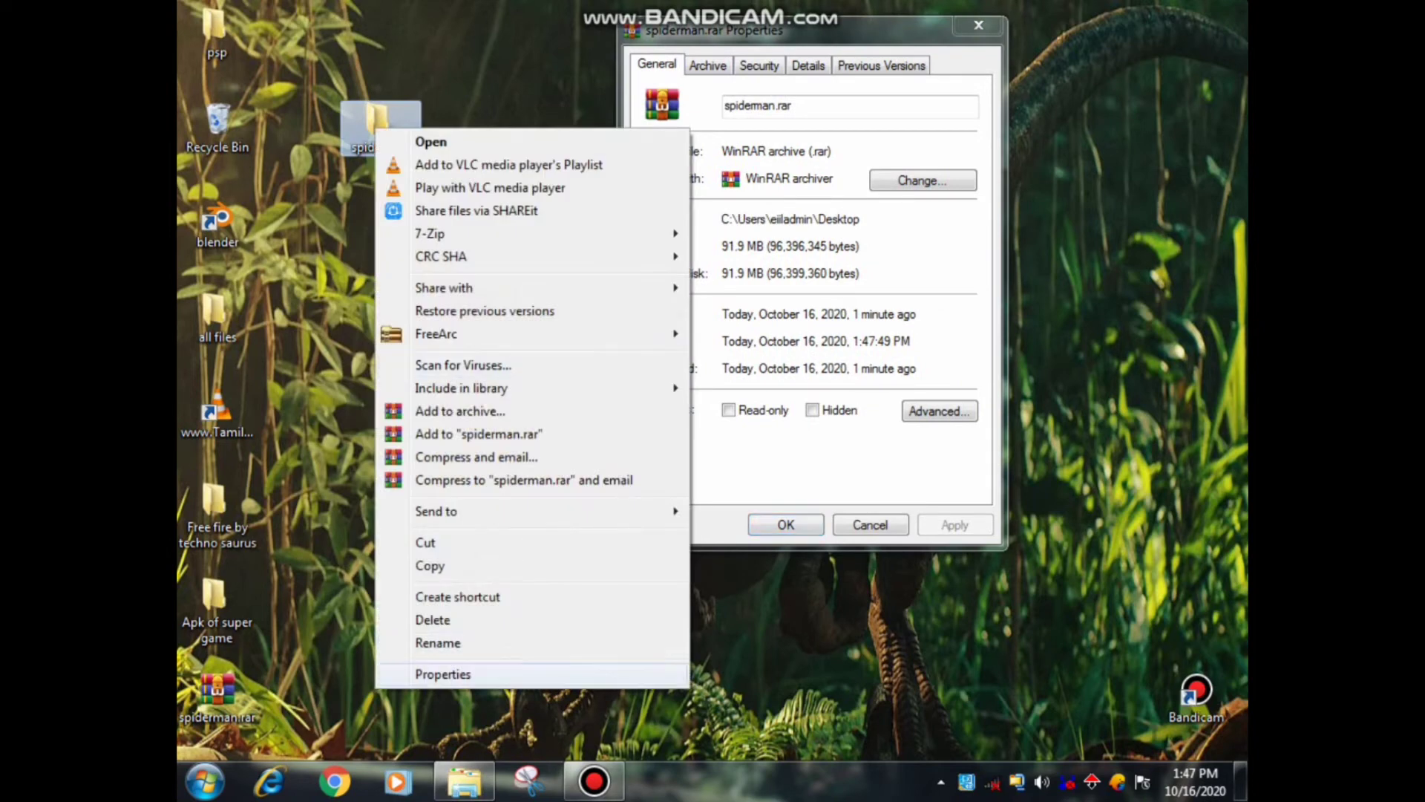
pyautogui.click(443, 674)
pyautogui.moveTo(460, 143); pyautogui.dragTo(343, 110)
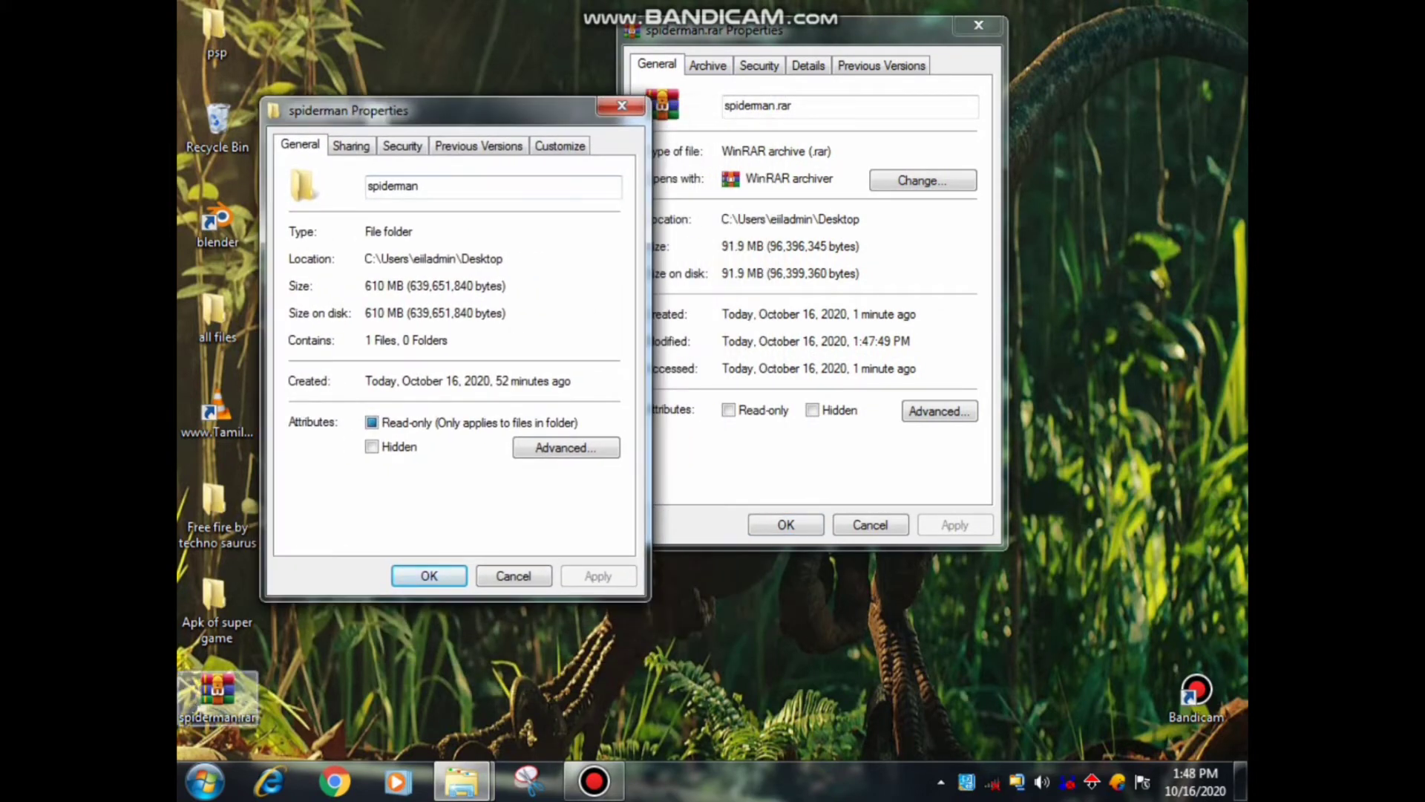
# Open spiderman.rar and examine the packed SPIDERMAN 2 .iso file inside its spiderman folder.
pyautogui.rightClick(217, 697)
pyautogui.click(275, 203)
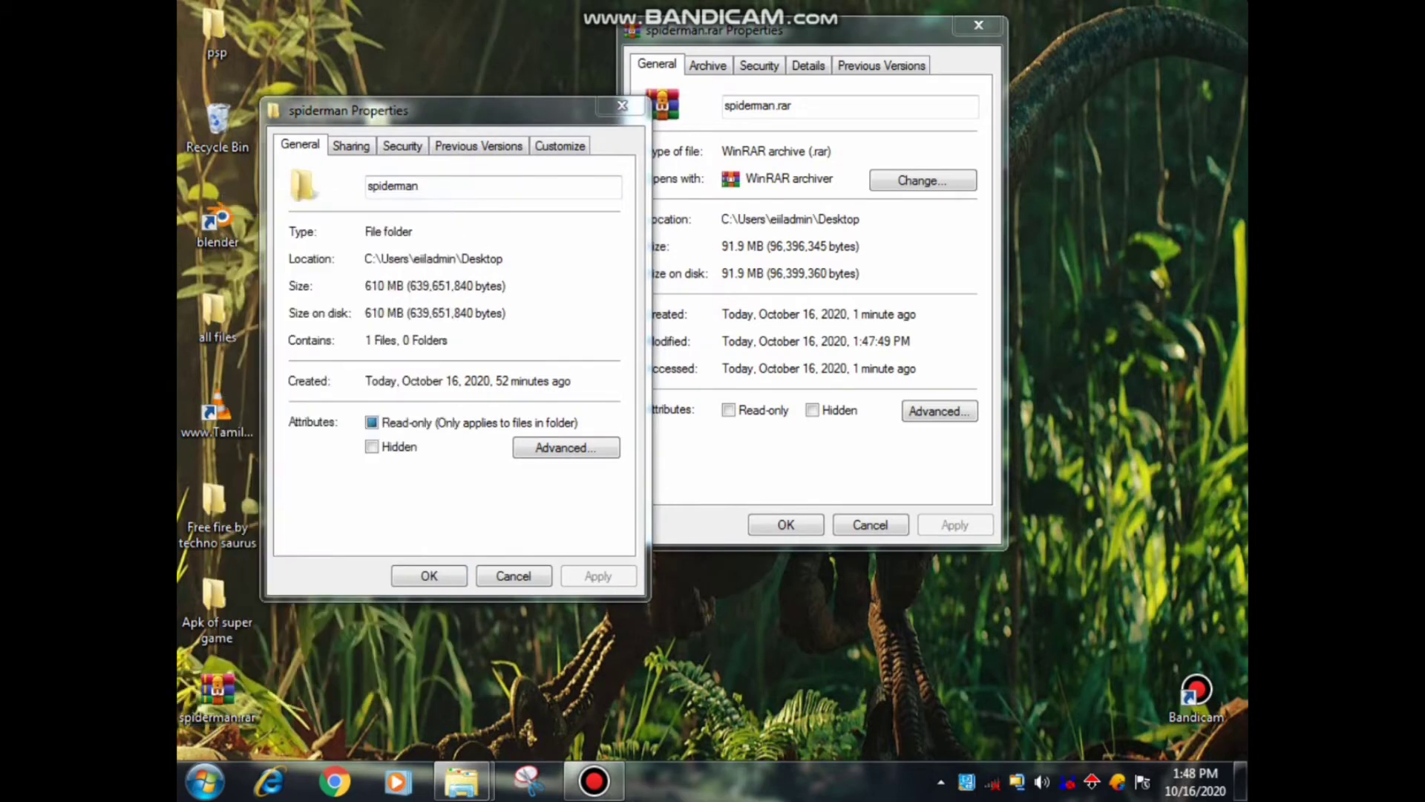
pyautogui.doubleClick(253, 197)
pyautogui.click(253, 197)
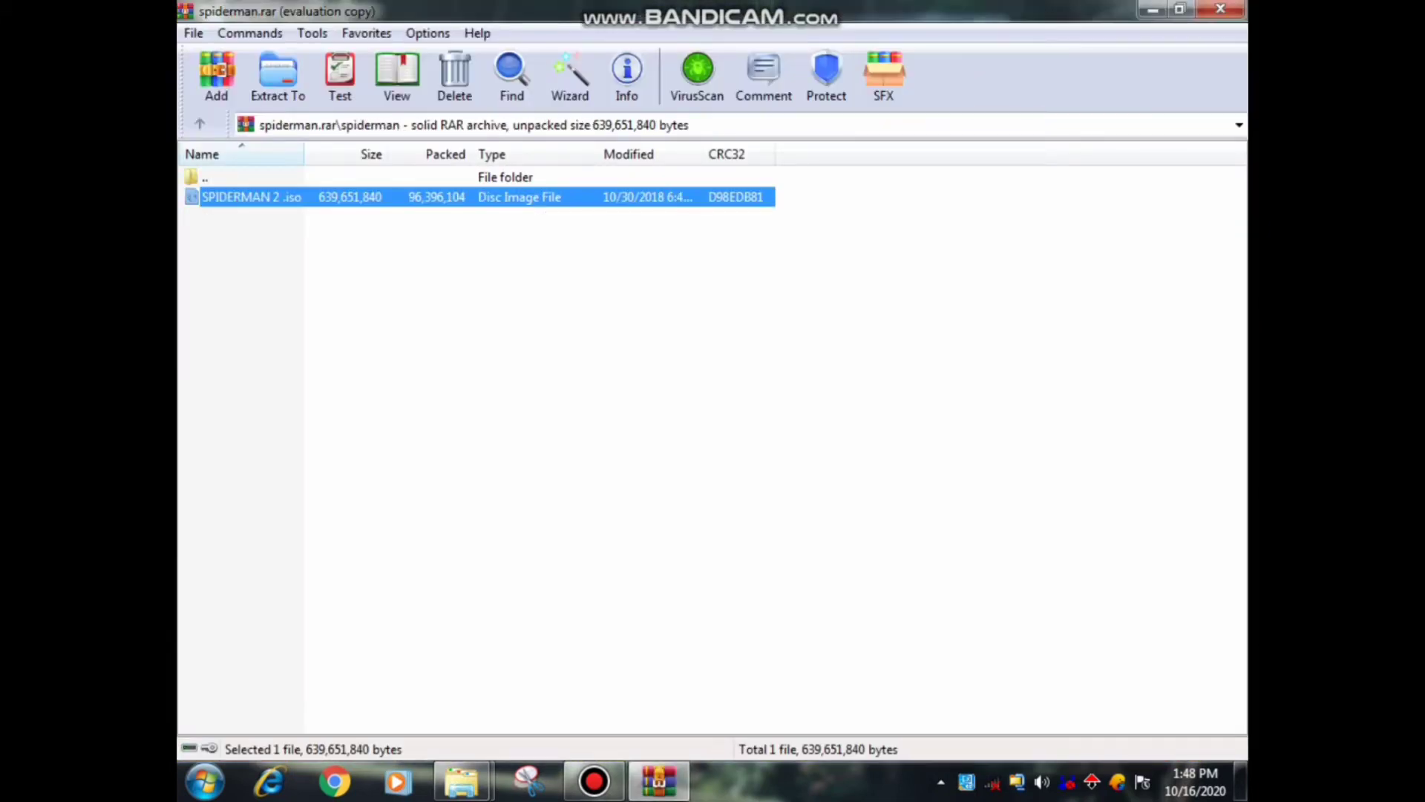
pyautogui.rightClick(415, 198)
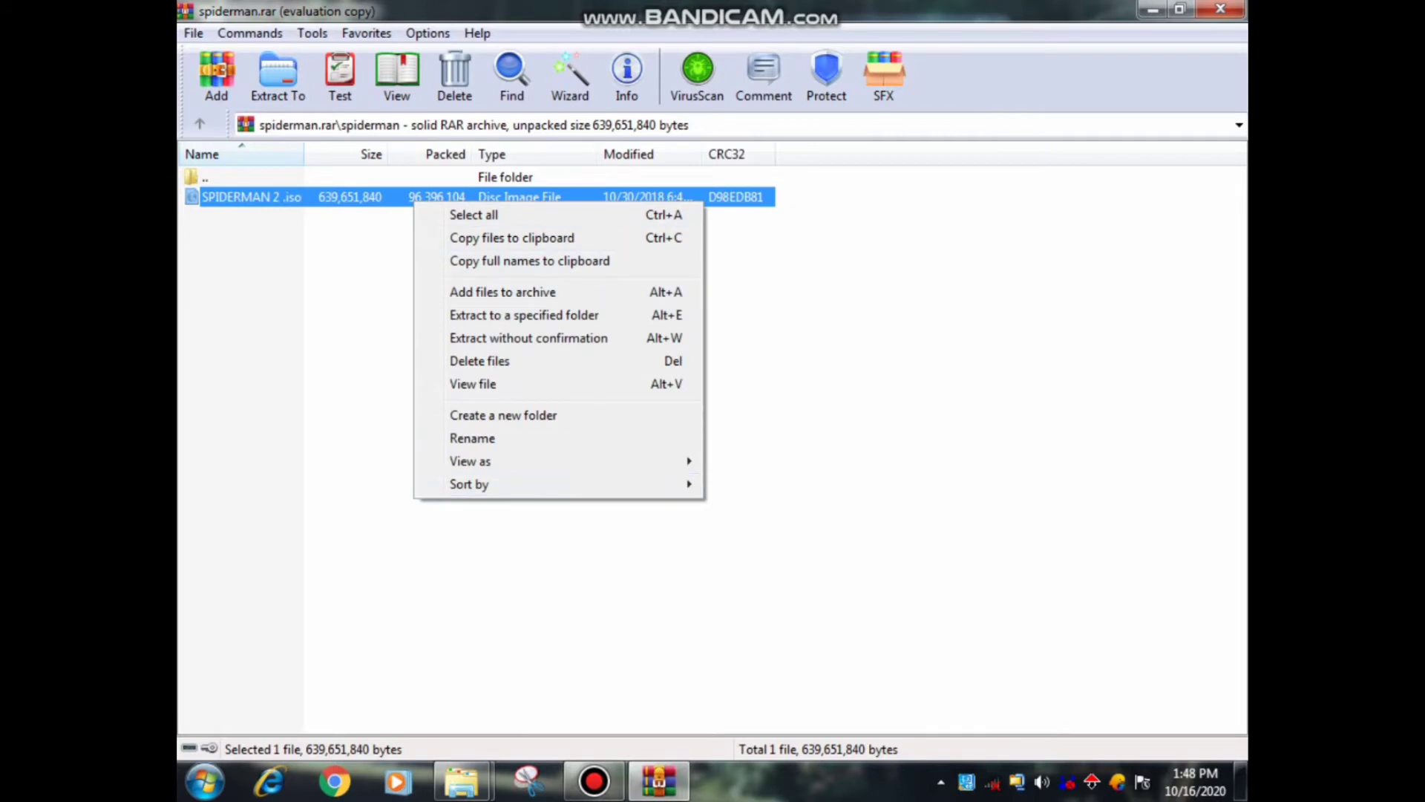
pyautogui.click(839, 253)
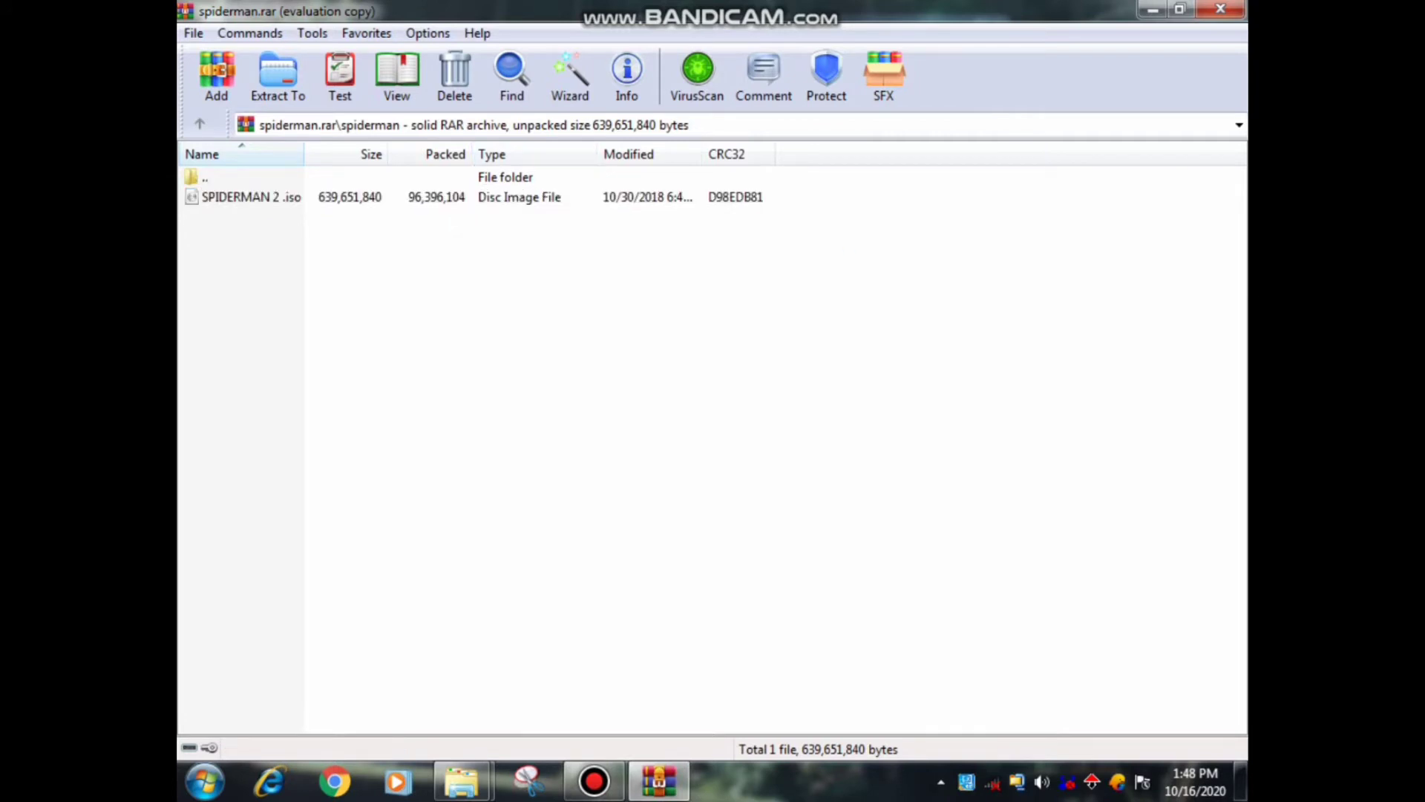
# Inspect the contents of SPIDERMAN 2 .iso inside the archive, and close the archive windows and the spiderman folder's properties.
pyautogui.doubleClick(252, 196)
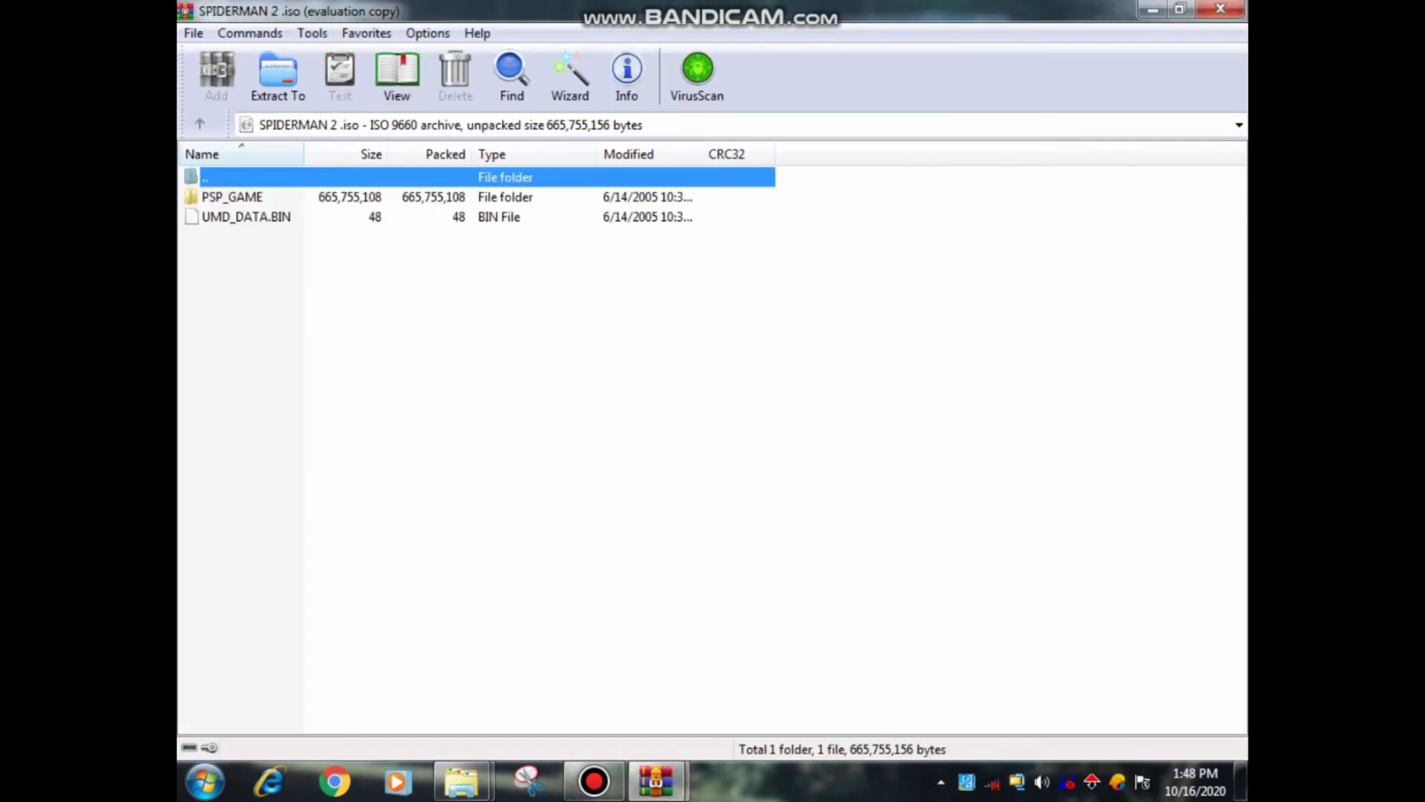
pyautogui.click(232, 196)
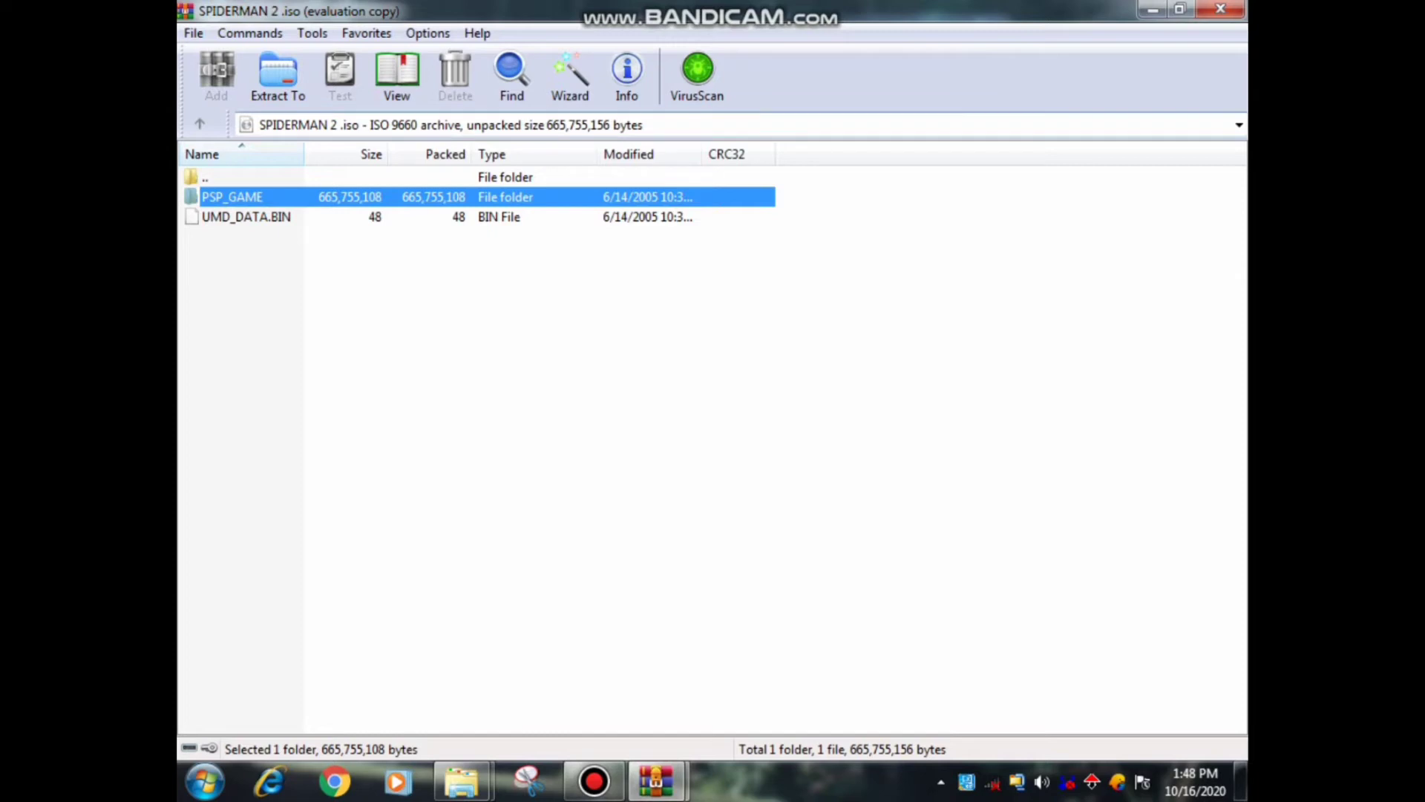
pyautogui.click(1219, 9)
pyautogui.click(1219, 8)
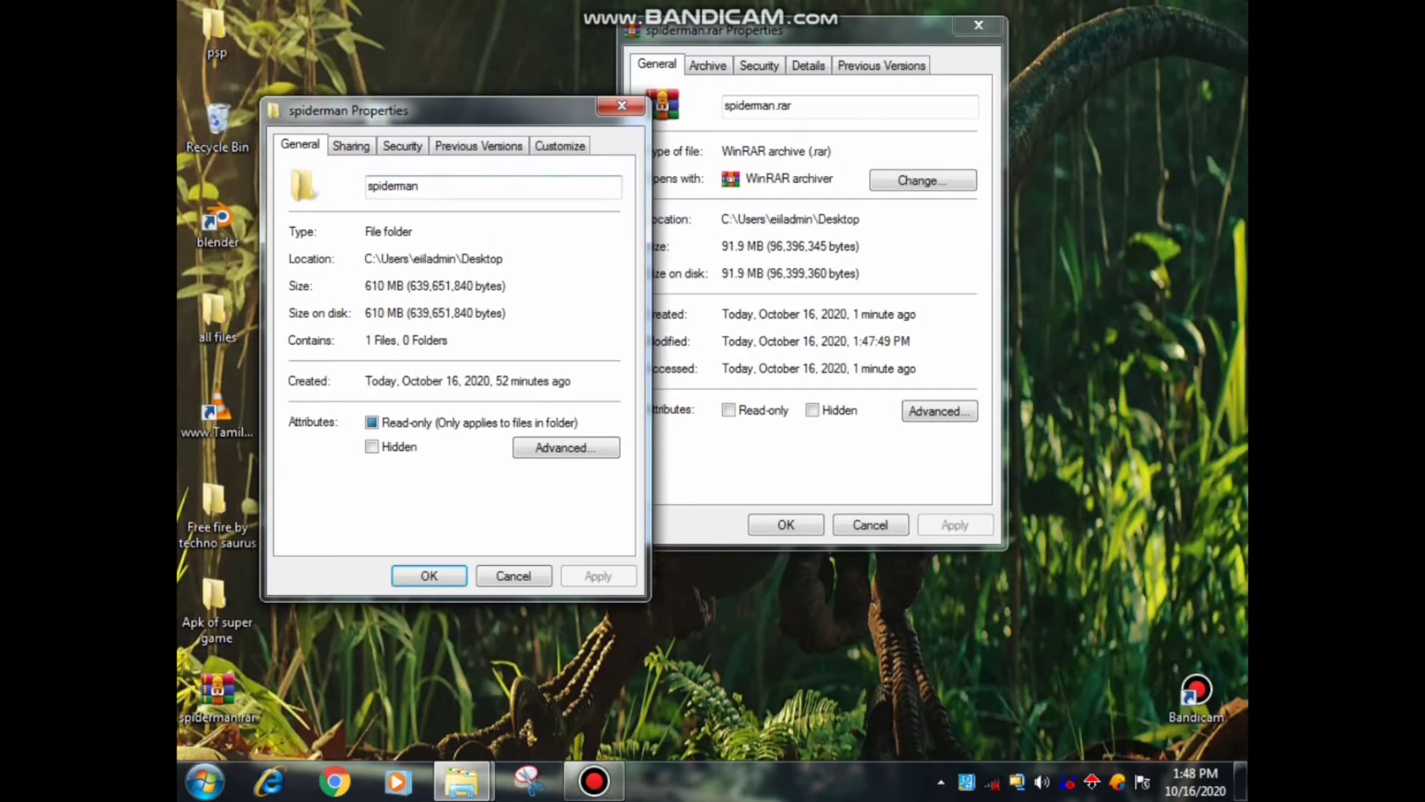
pyautogui.click(622, 106)
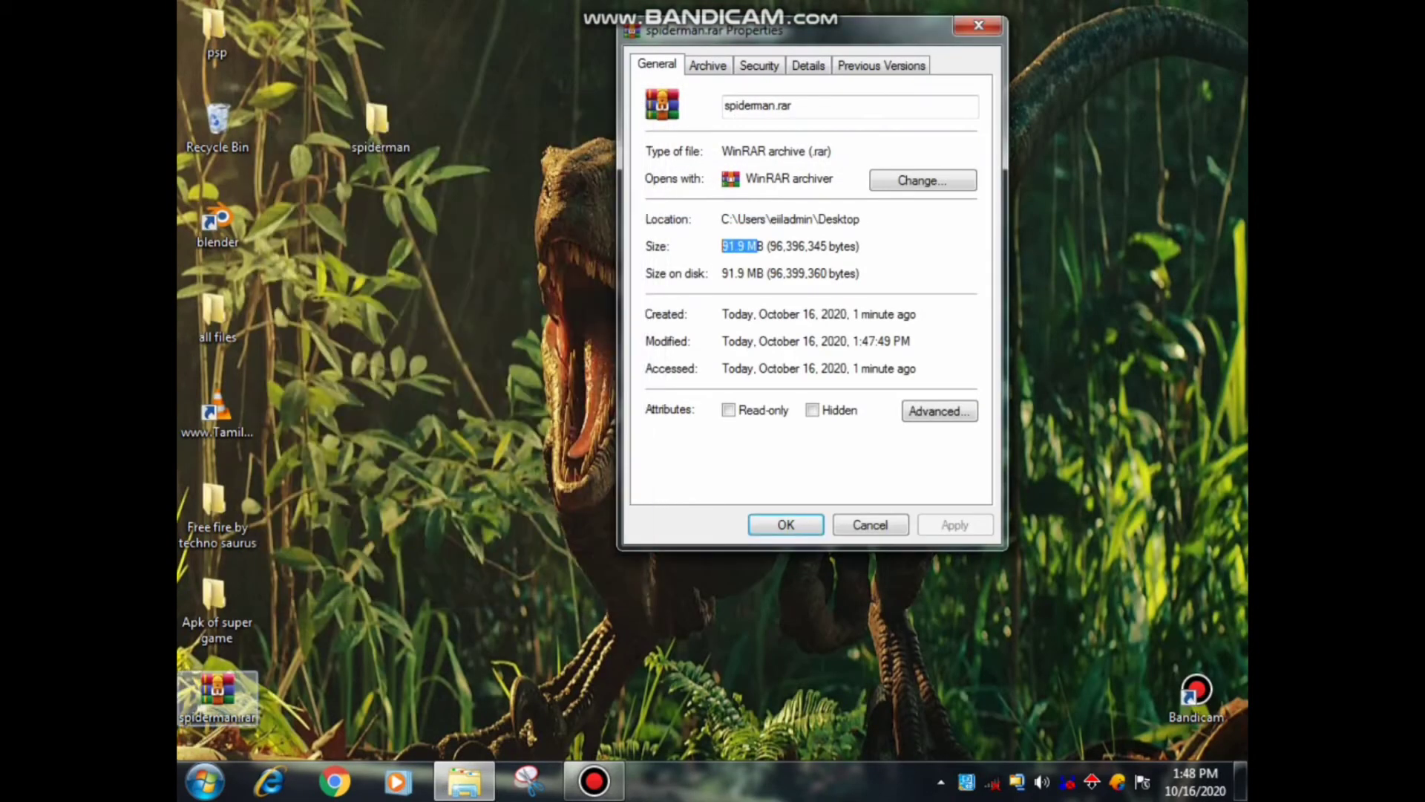
pyautogui.rightClick(195, 702)
pyautogui.click(261, 614)
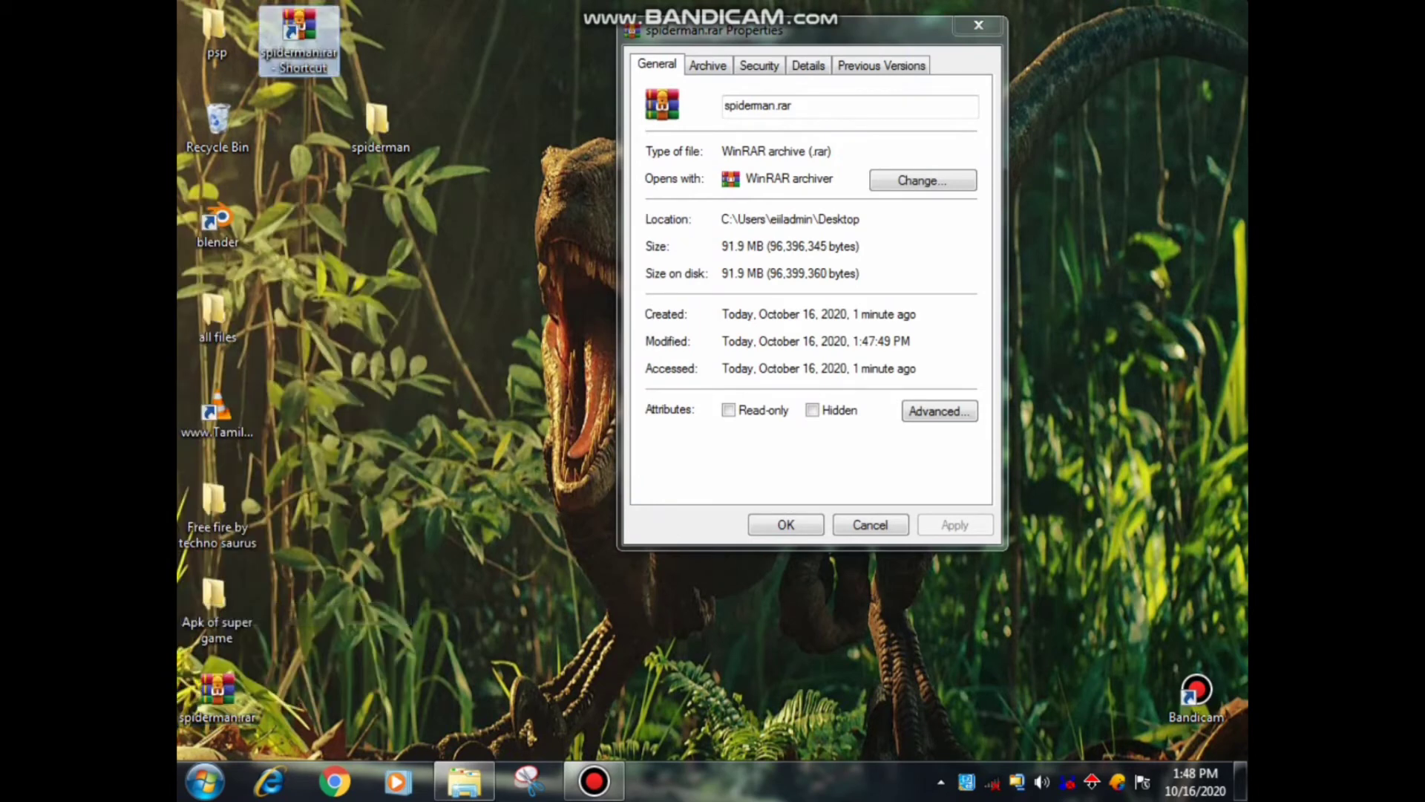
pyautogui.rightClick(290, 15)
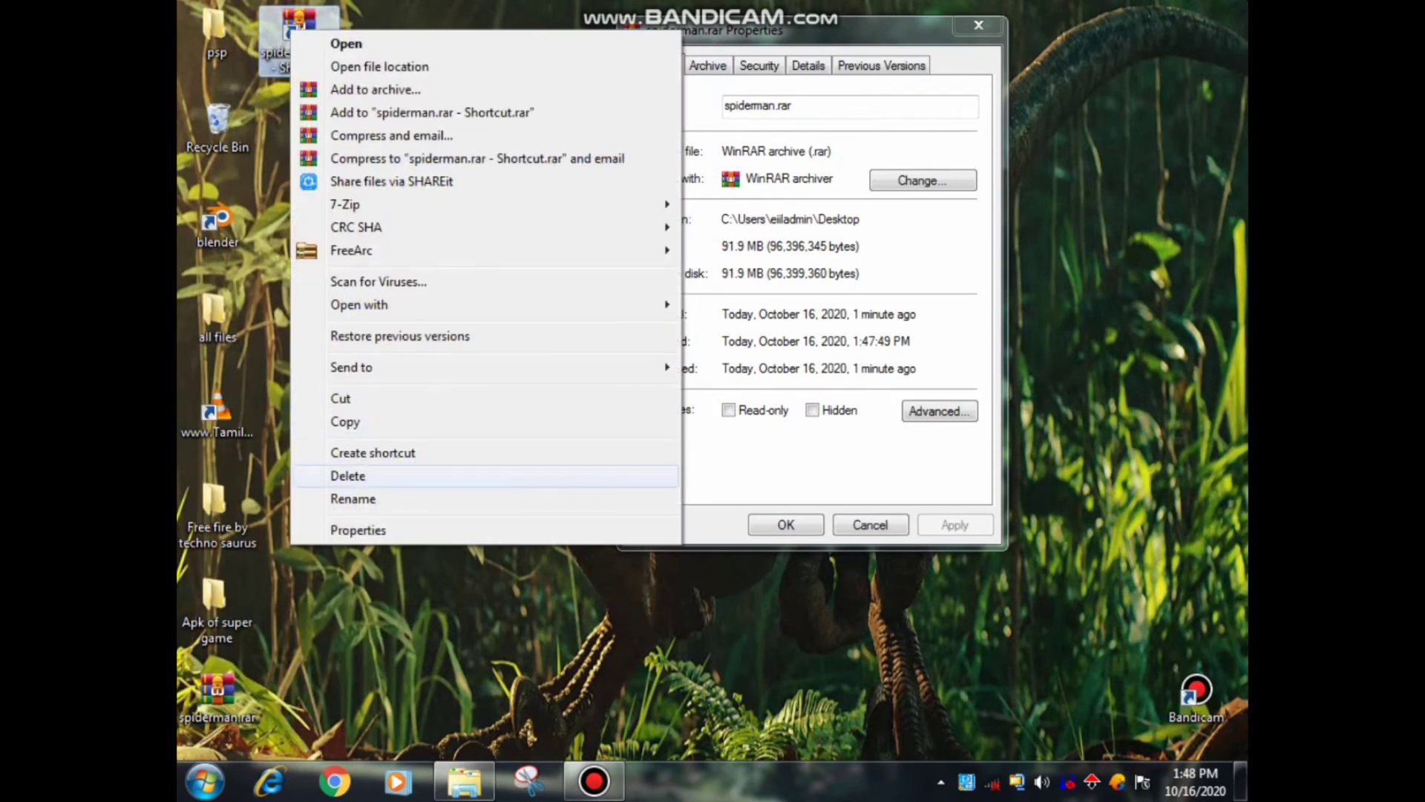
pyautogui.click(319, 470)
pyautogui.click(795, 474)
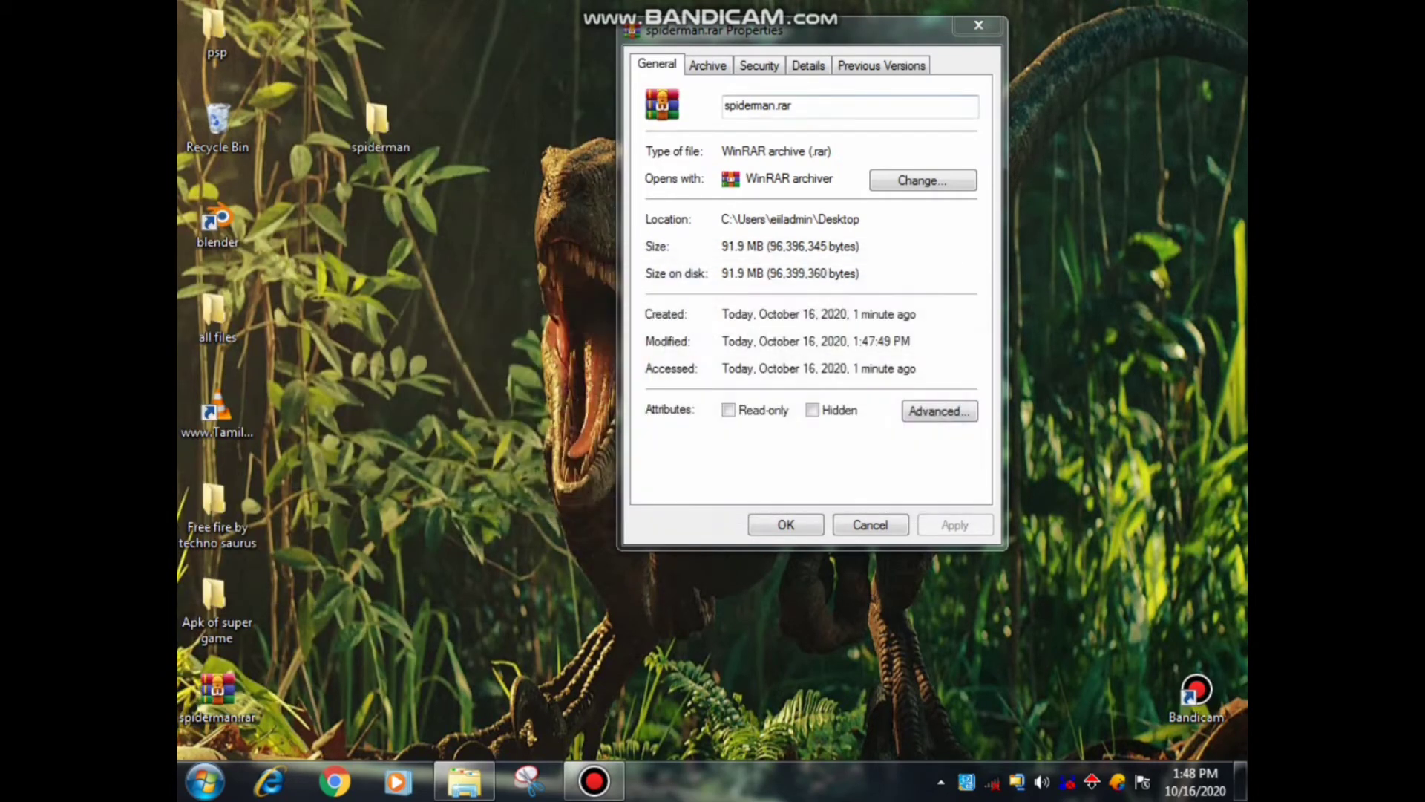
# Close the spiderman.rar properties and open 7-Zip's Add to Archive settings for the spiderman folder on the desktop.
pyautogui.click(977, 26)
pyautogui.rightClick(395, 142)
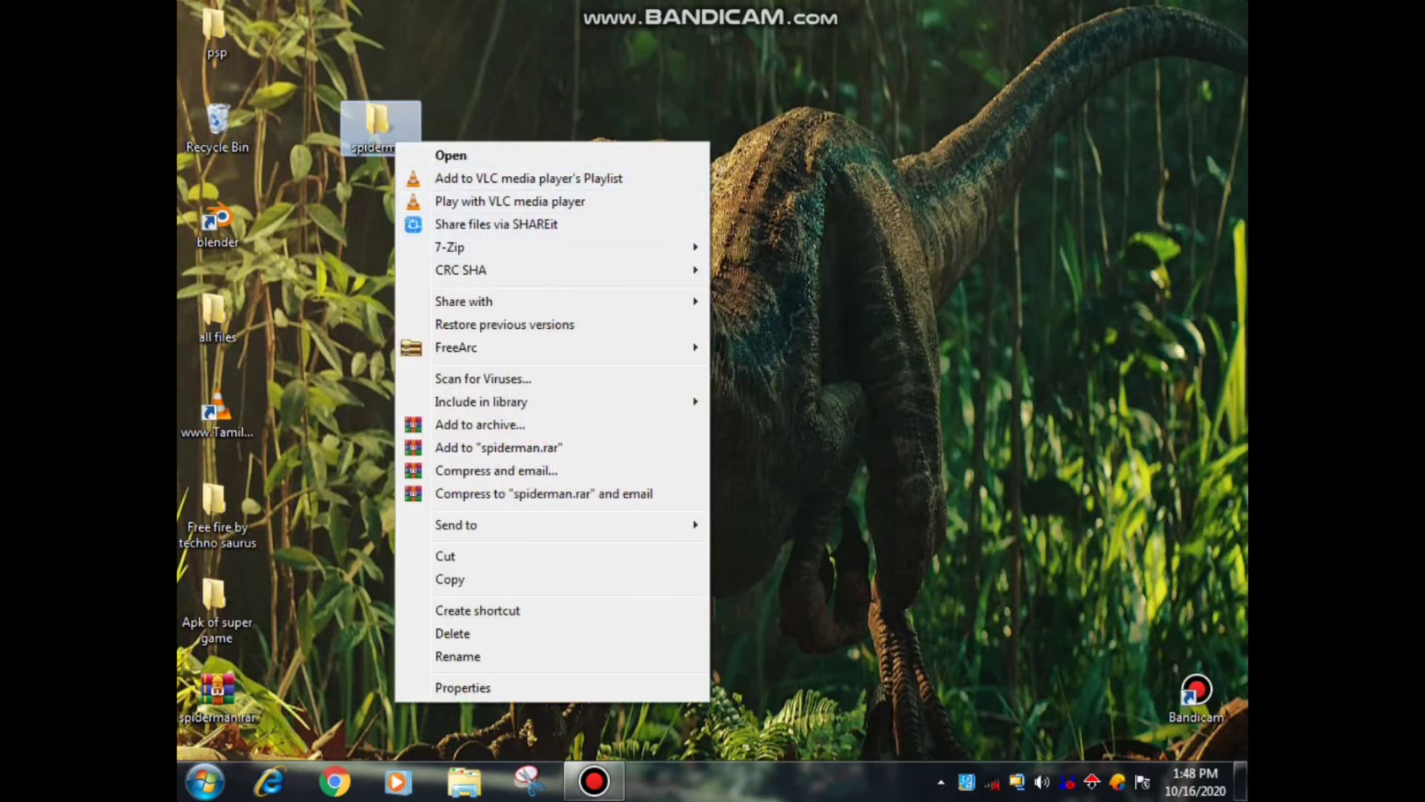
pyautogui.moveTo(564, 247)
pyautogui.click(772, 245)
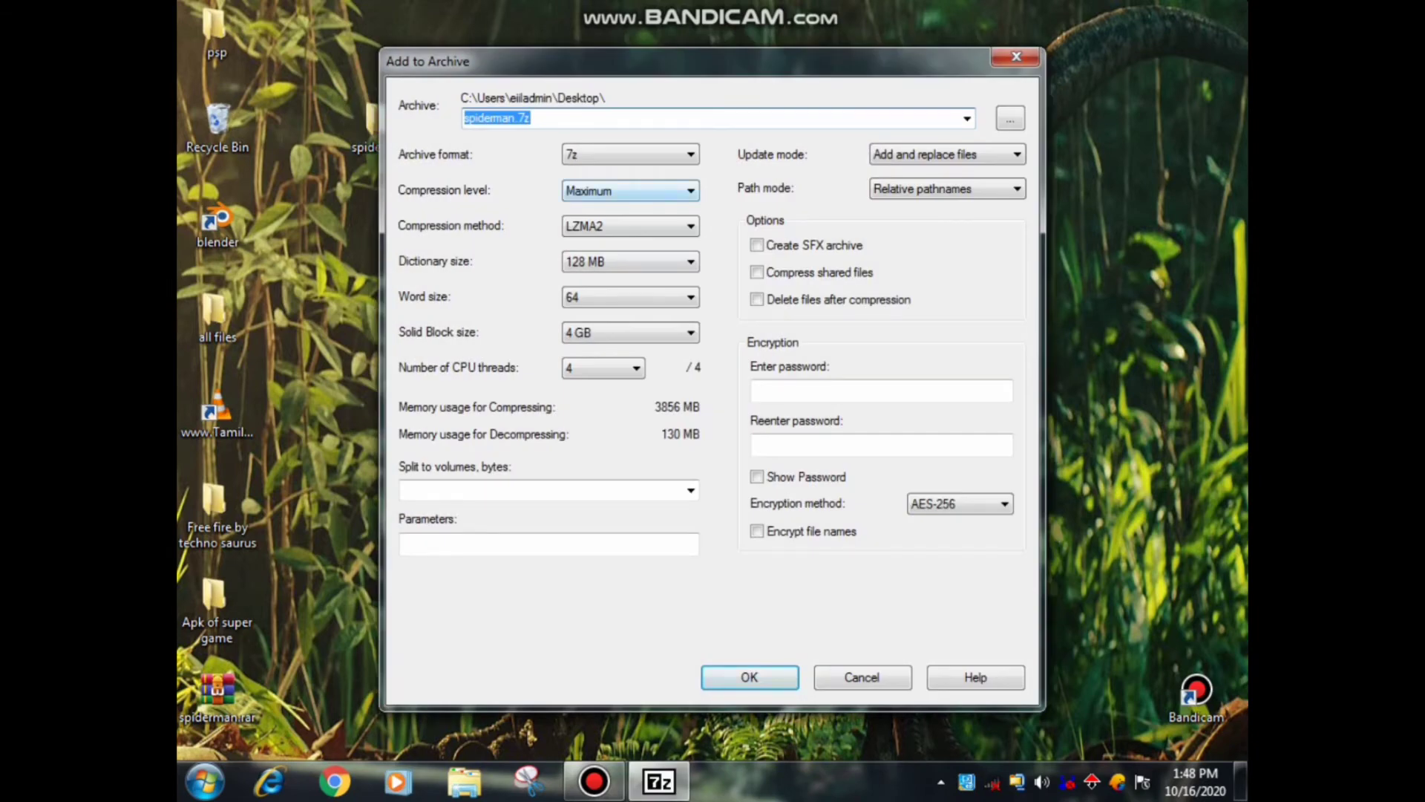
# Keep LZMA2 as the compression method and set the dictionary size to 256 MB for spiderman.7z.
pyautogui.click(631, 225)
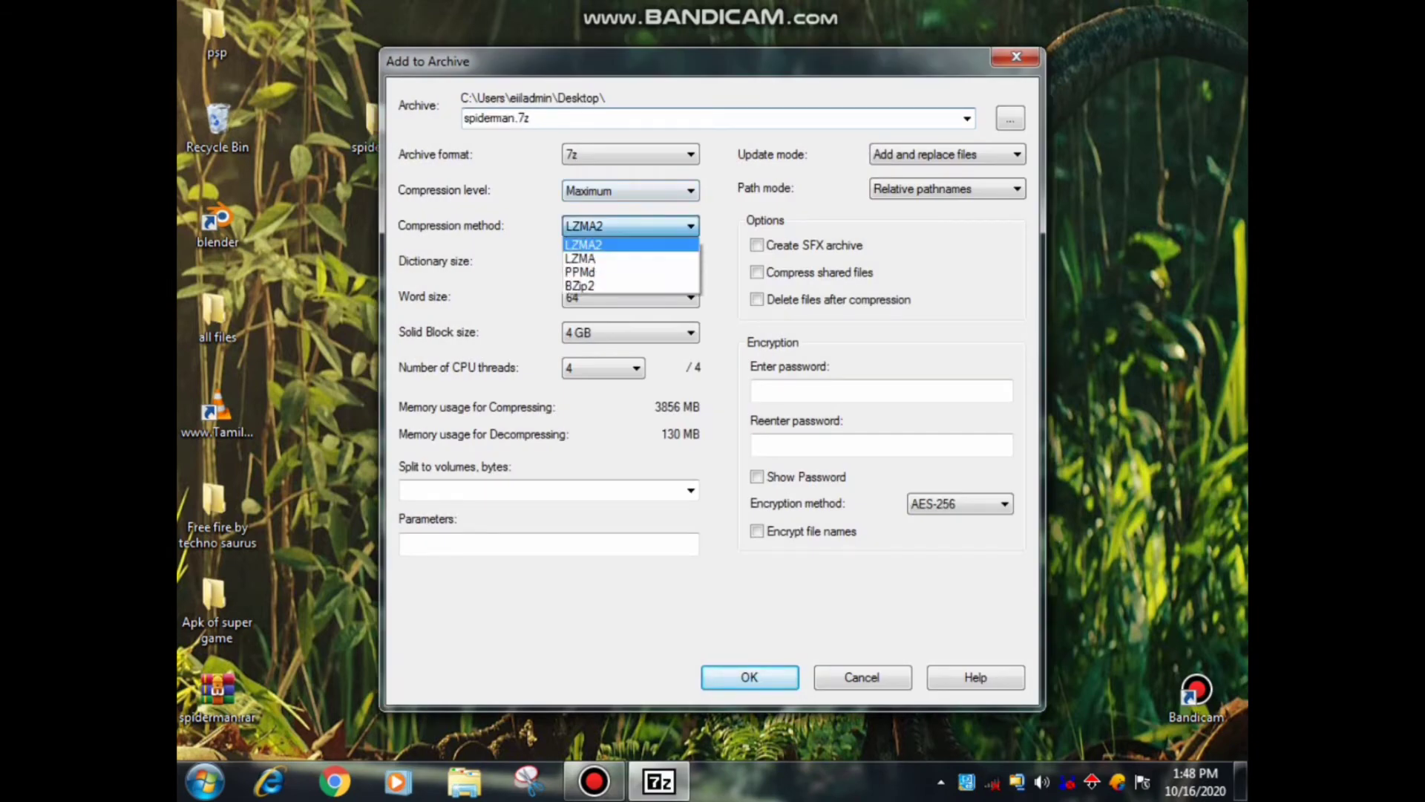
pyautogui.click(630, 225)
pyautogui.click(630, 261)
pyautogui.click(584, 497)
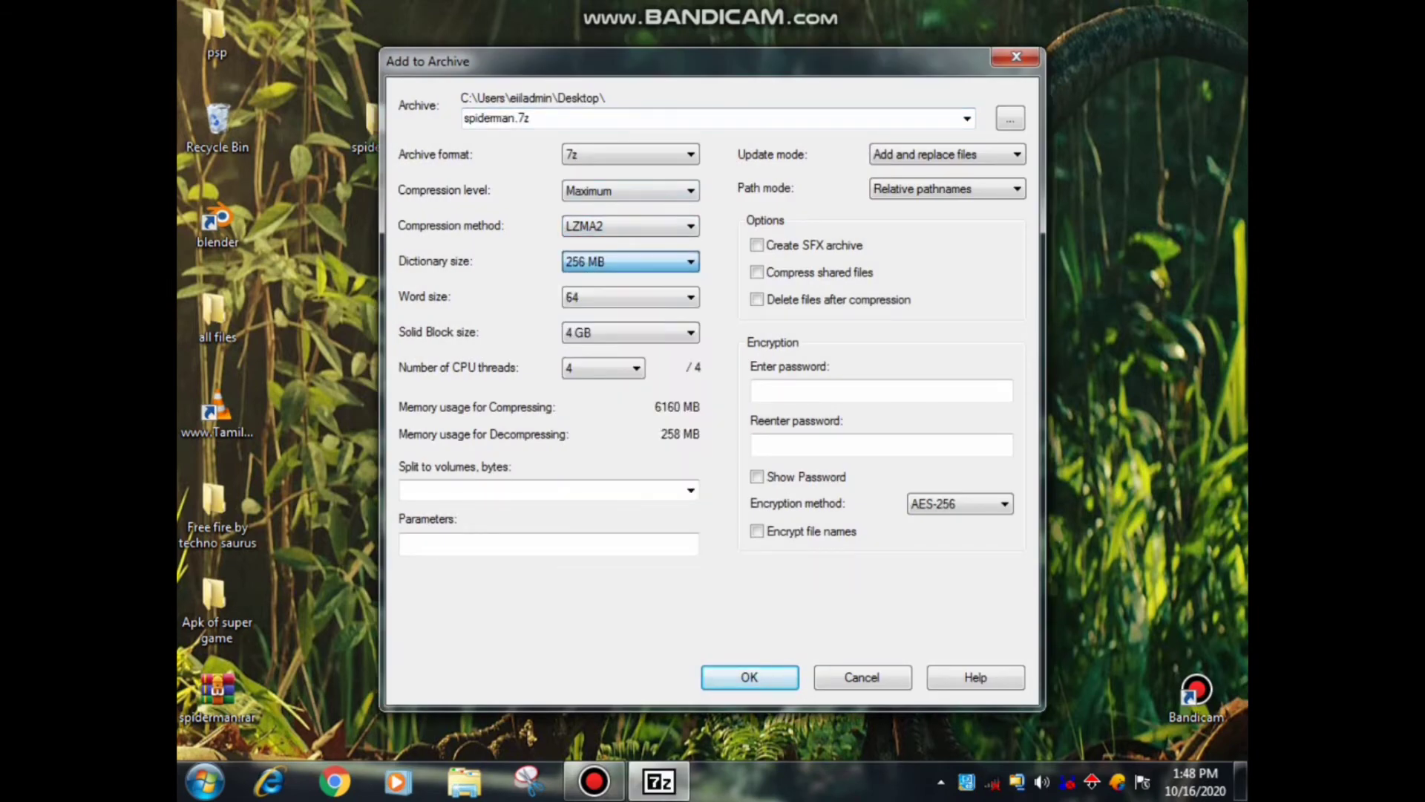
# Set the compression level to Fastest and the dictionary size to 64 MB.
pyautogui.click(630, 190)
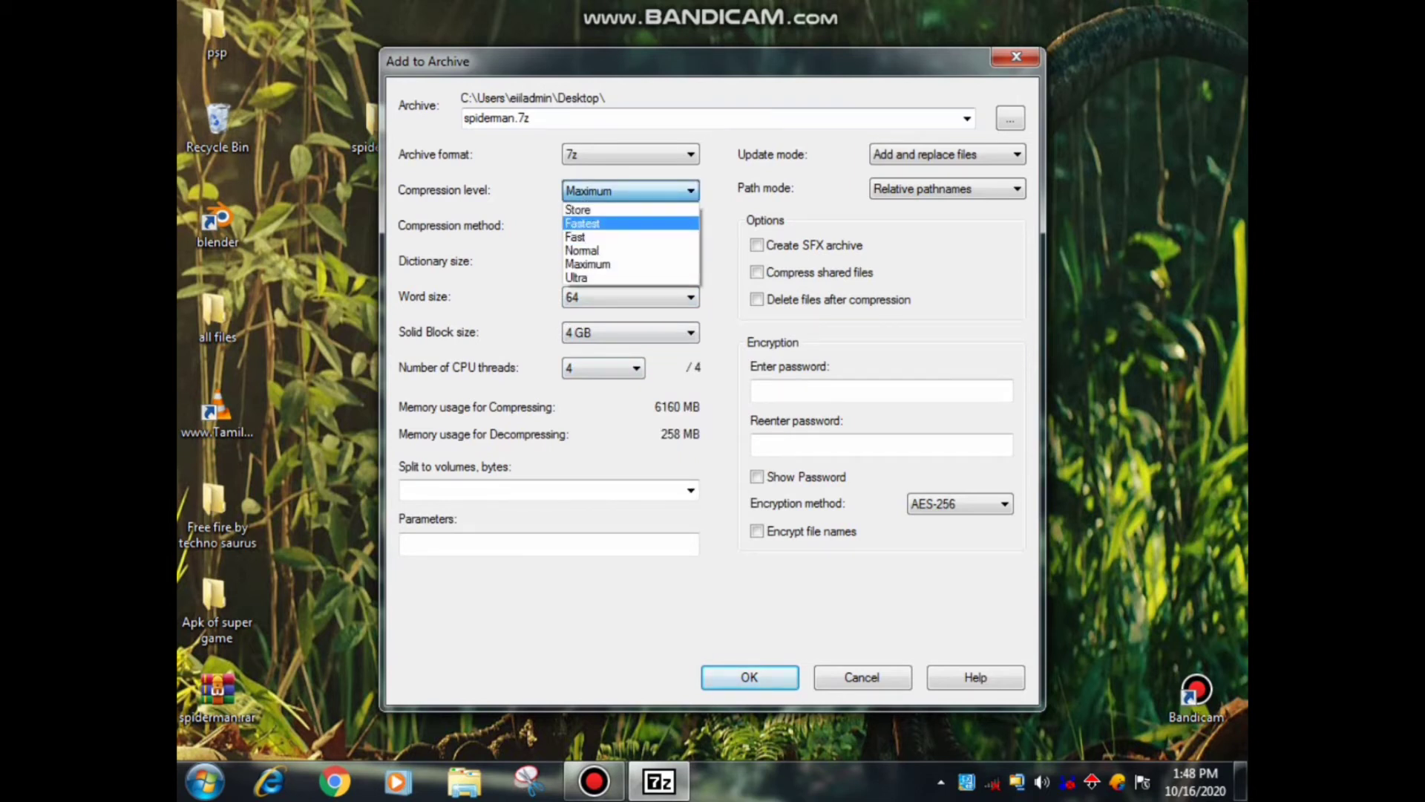
pyautogui.click(581, 223)
pyautogui.click(629, 261)
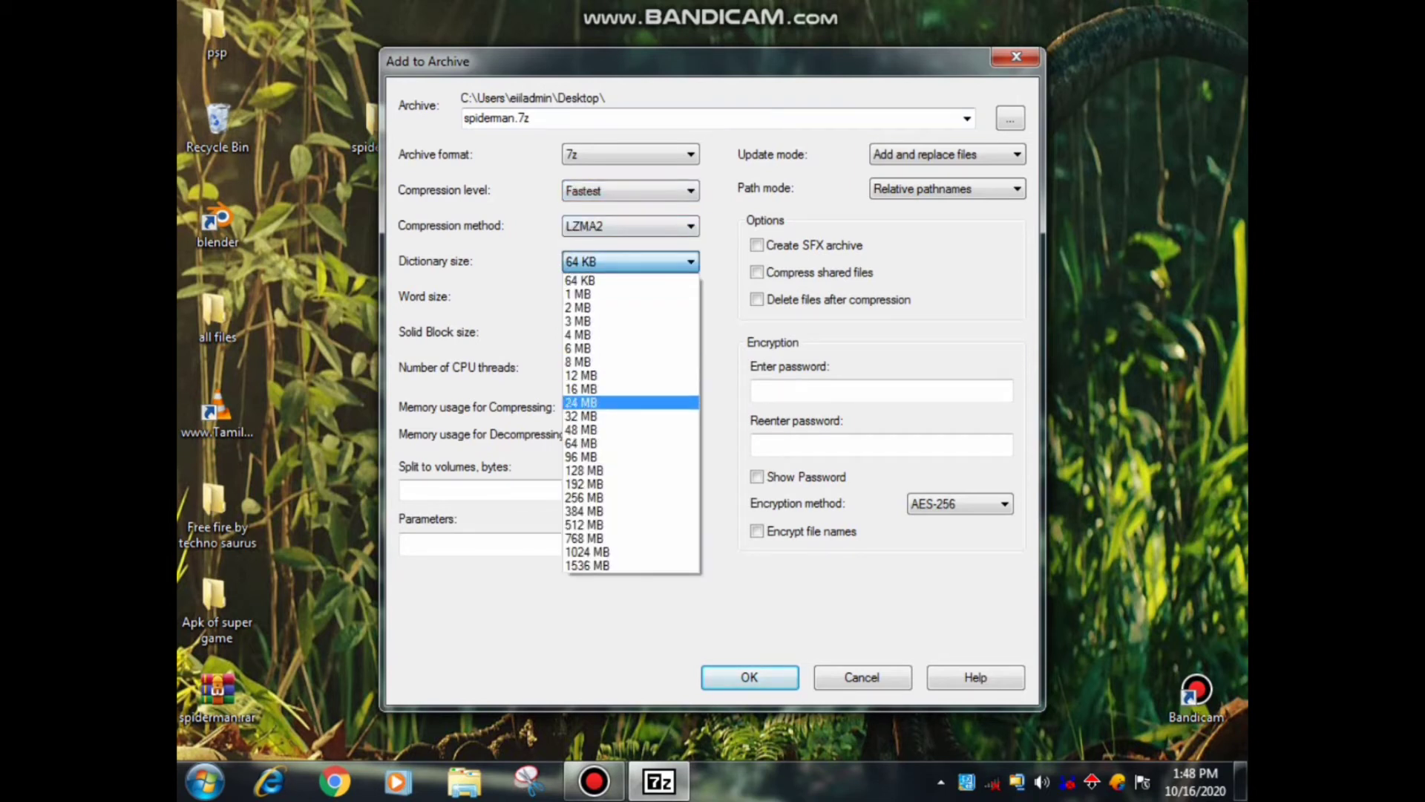
pyautogui.click(580, 443)
pyautogui.click(630, 296)
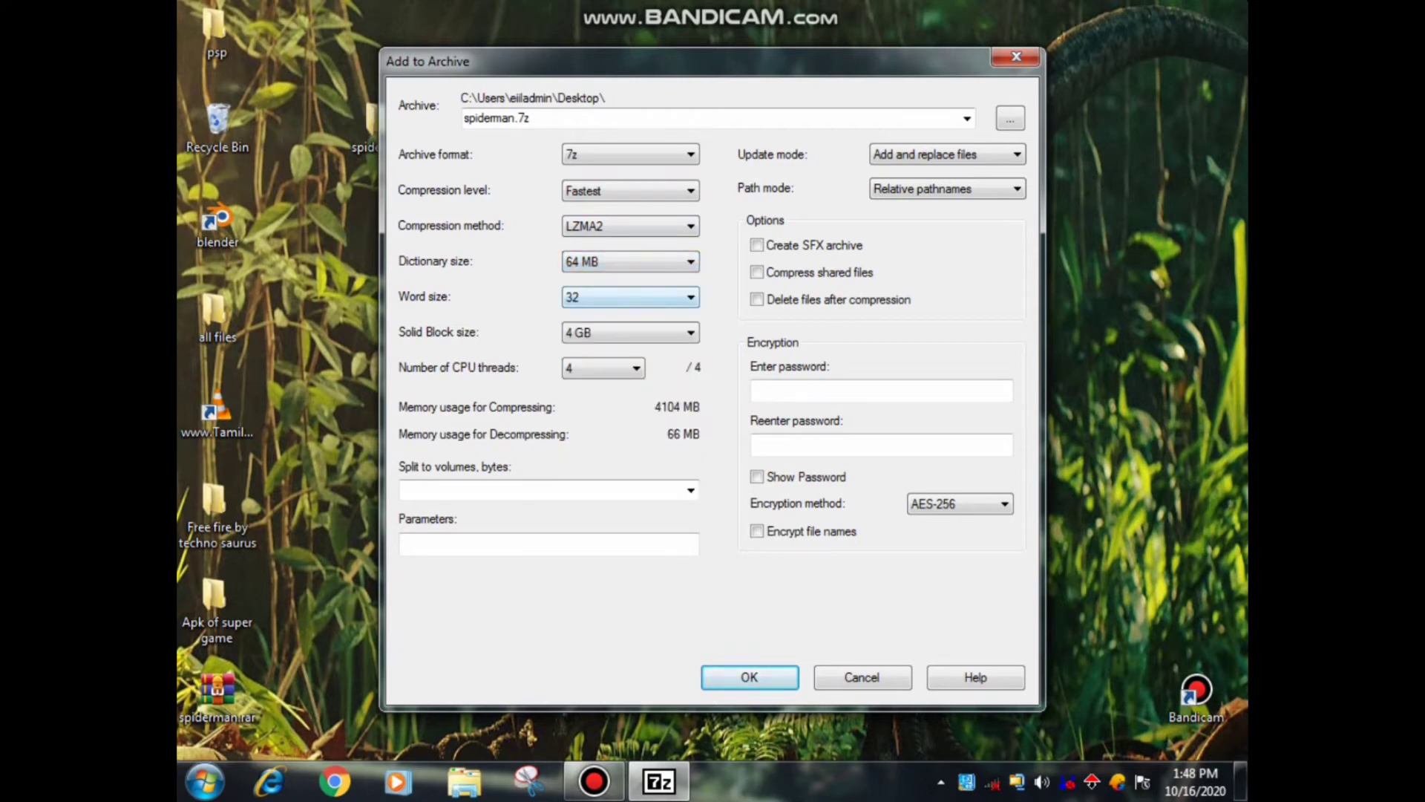
# Start creating spiderman.7z with a 128 MB dictionary size and a word size of 64.
pyautogui.click(630, 262)
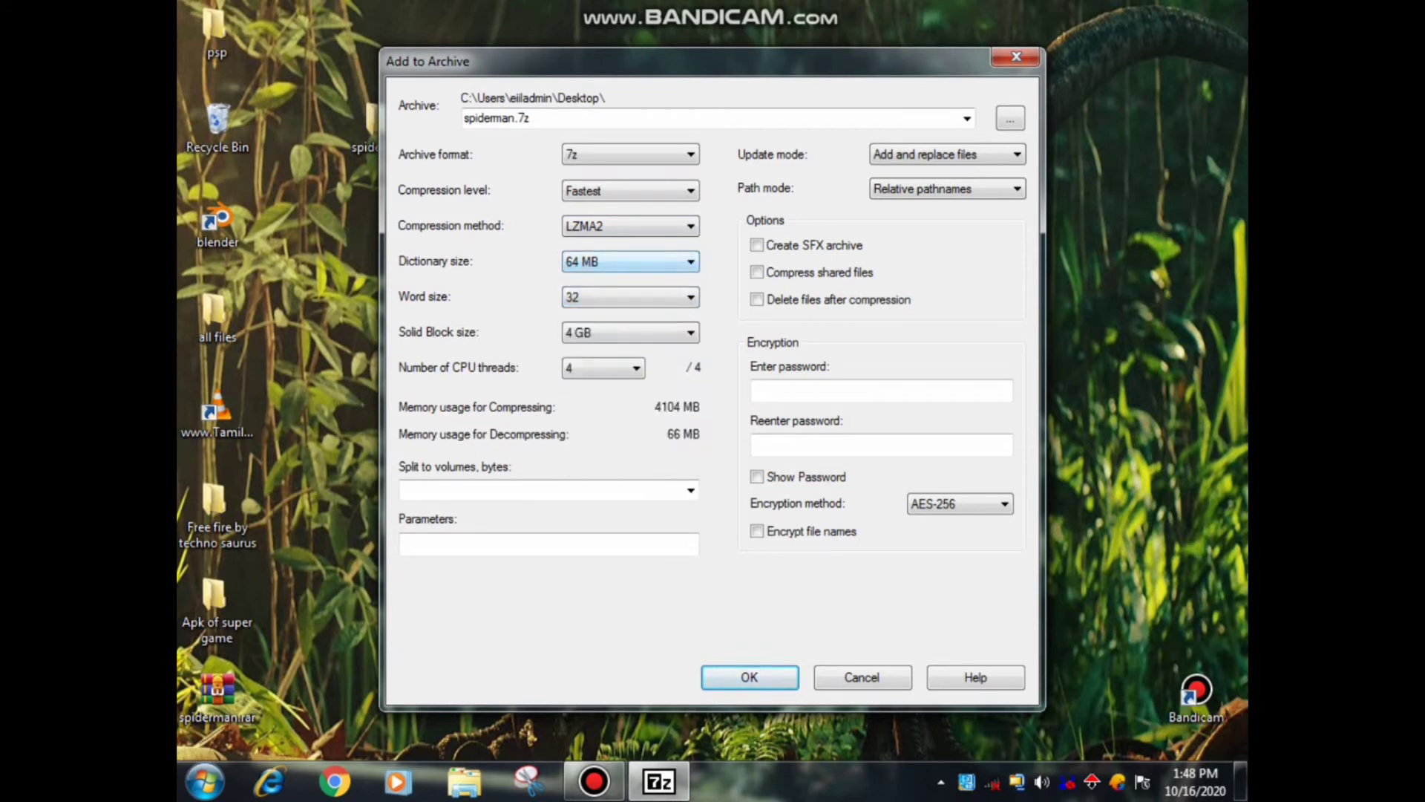
pyautogui.click(630, 262)
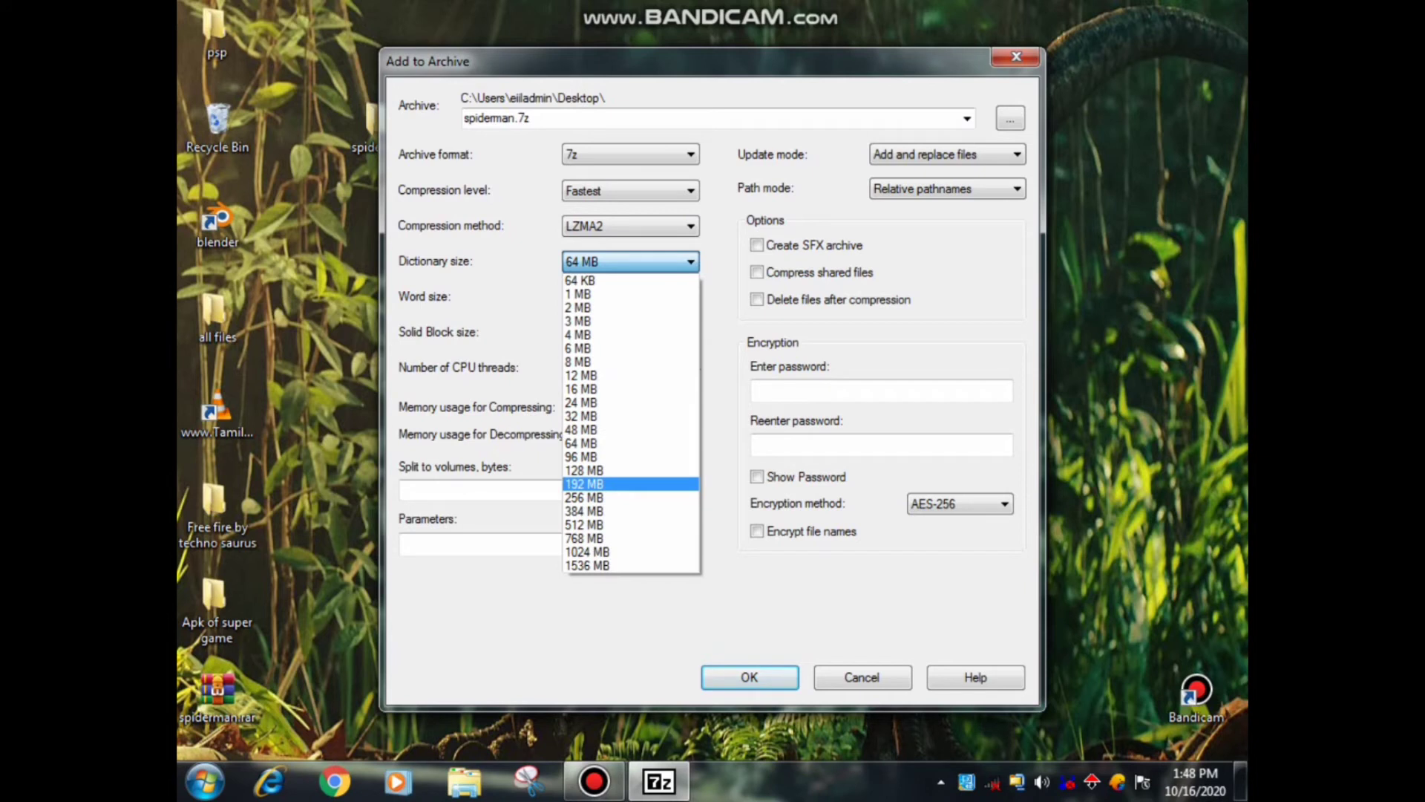
pyautogui.click(594, 470)
pyautogui.click(629, 296)
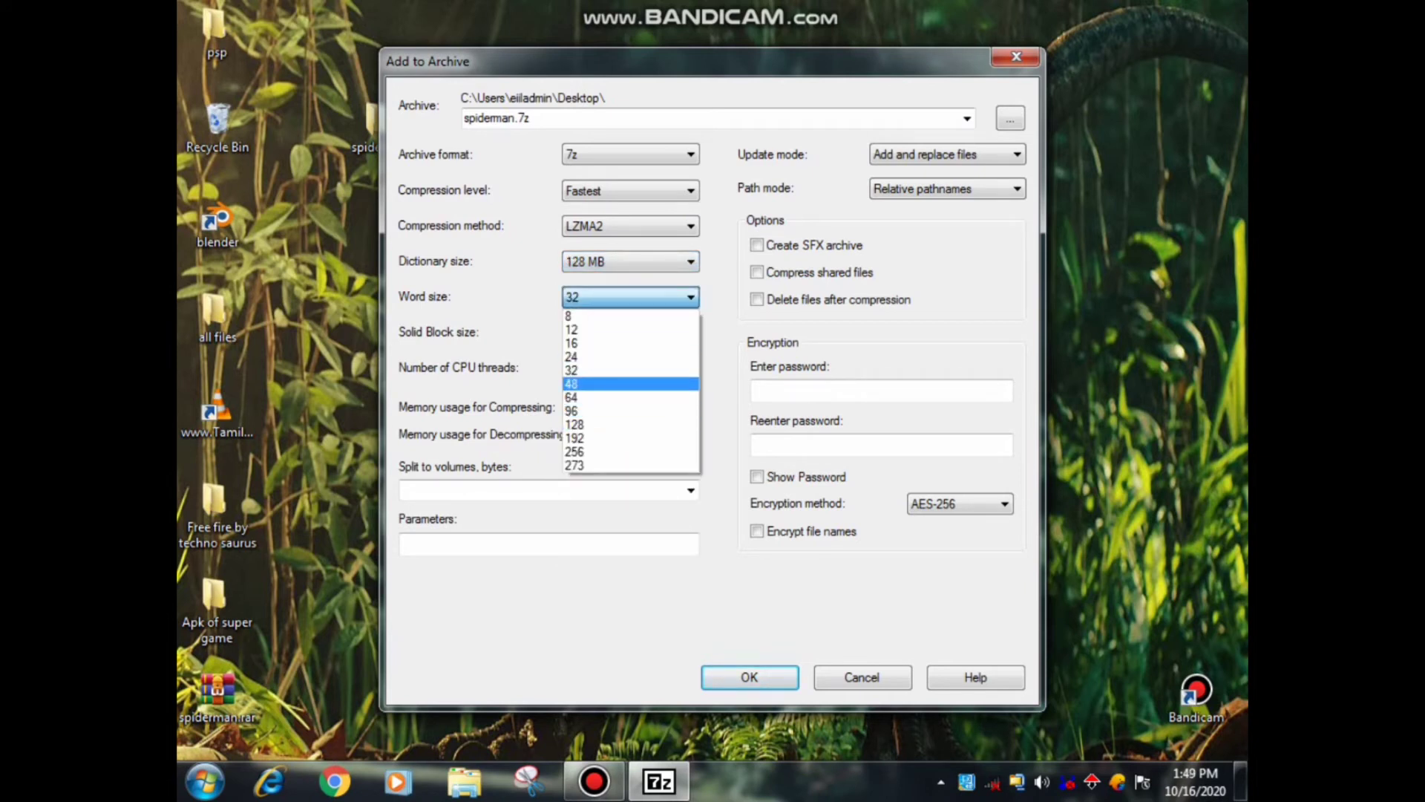
pyautogui.click(594, 397)
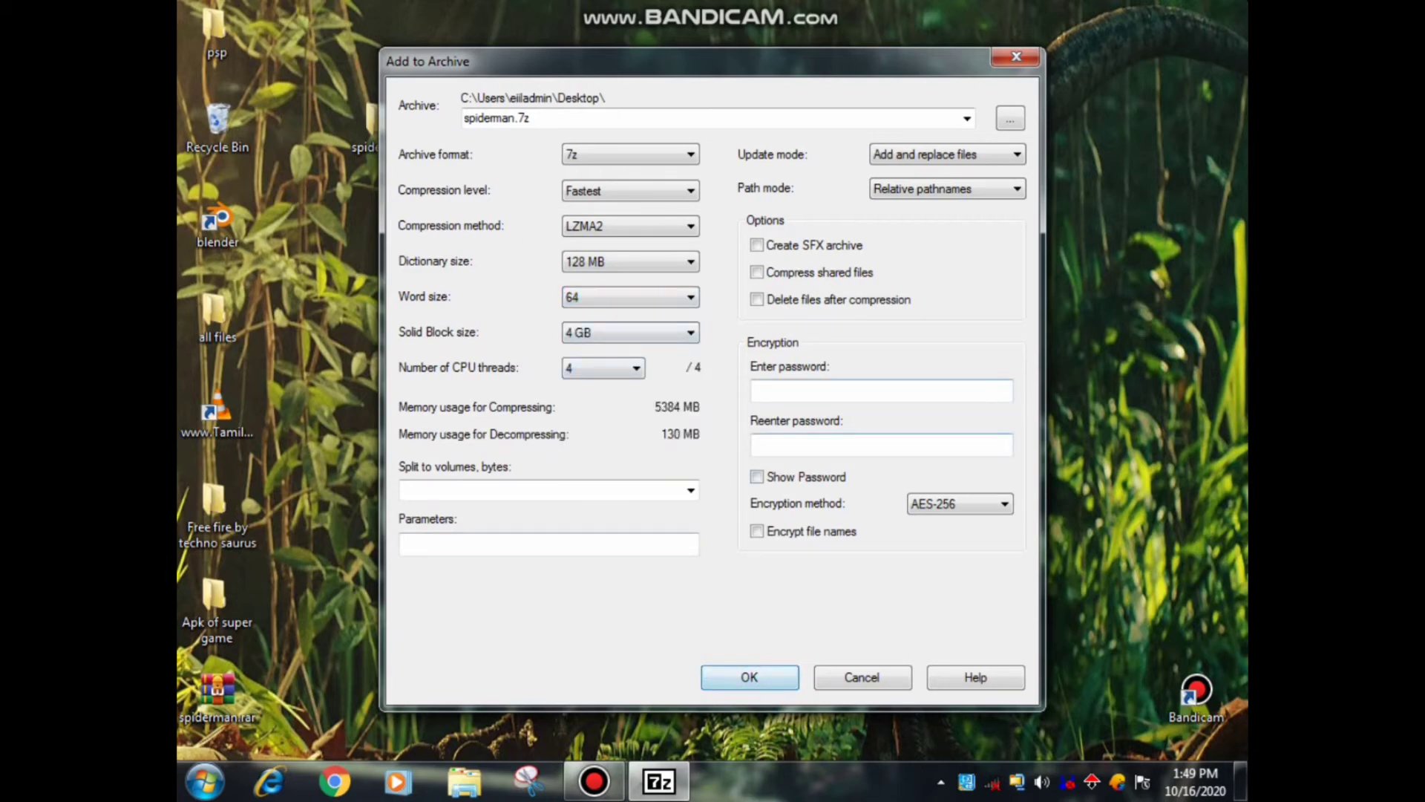
pyautogui.press('Return')
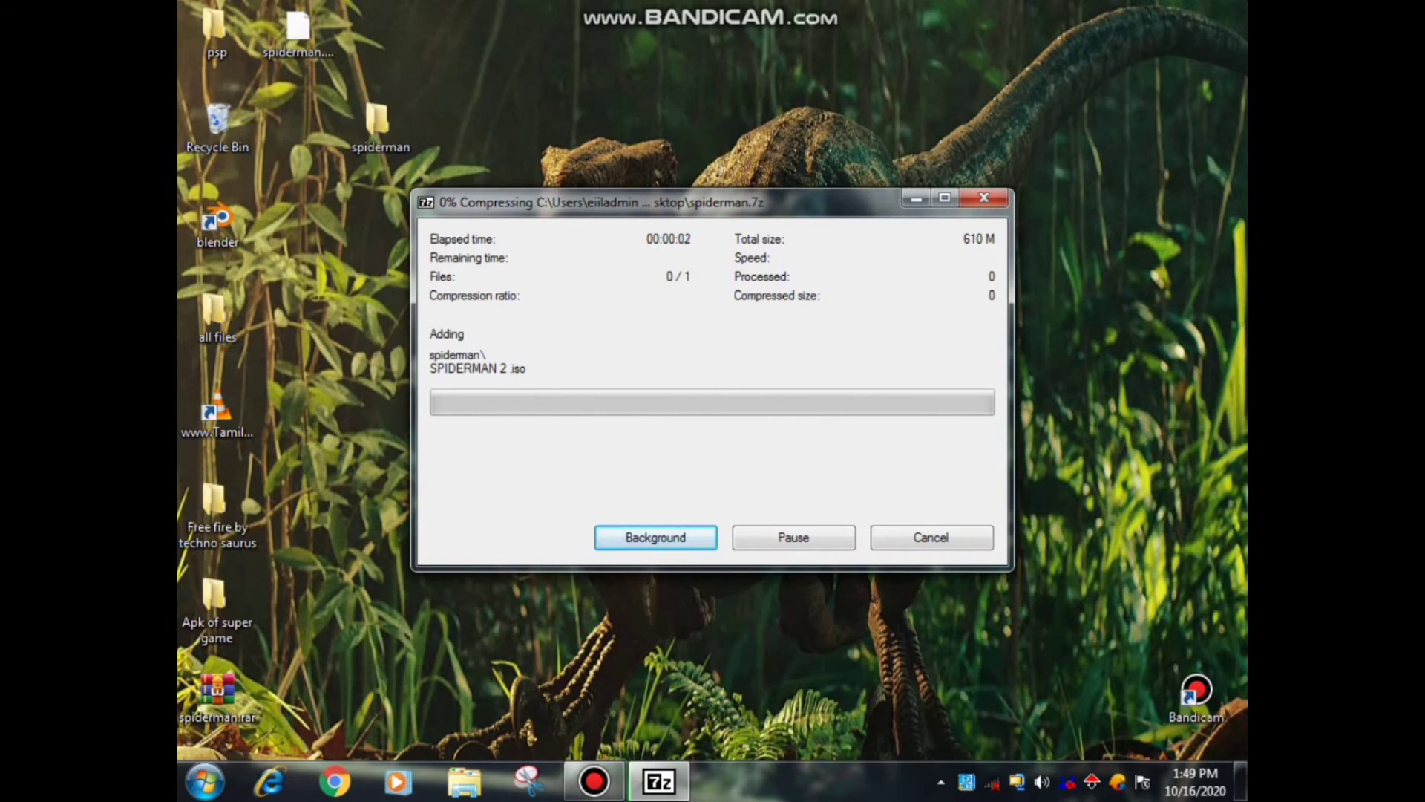
pyautogui.click(594, 781)
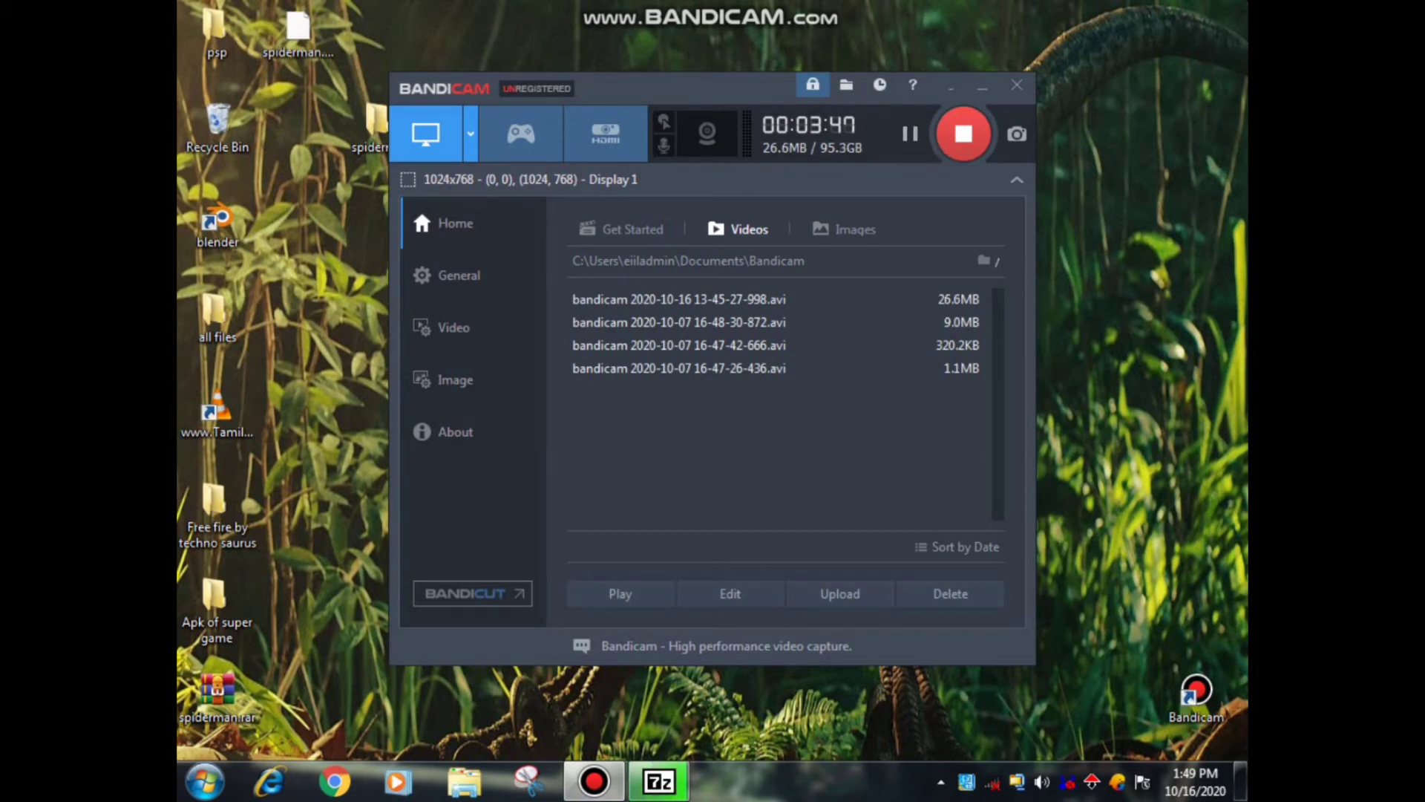
pyautogui.click(982, 87)
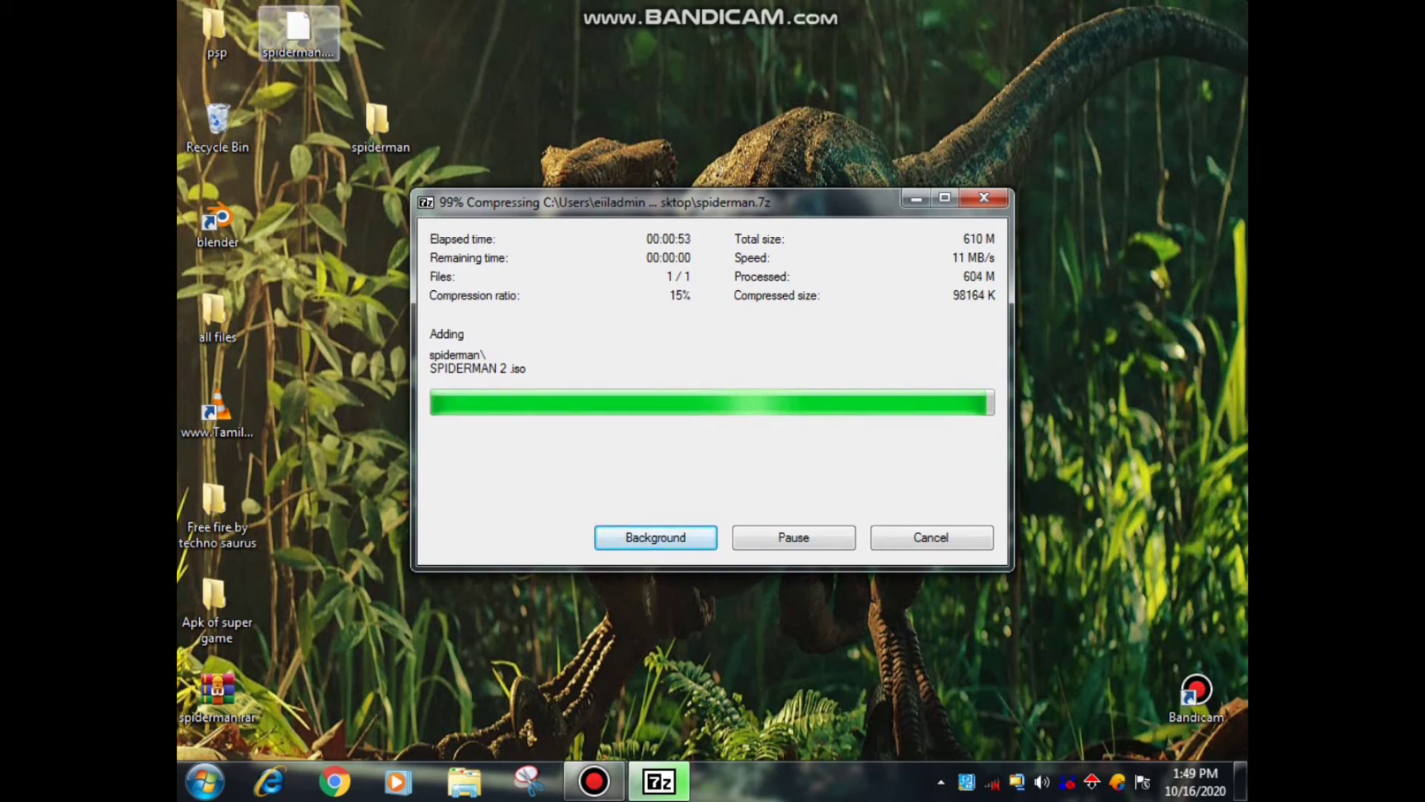
pyautogui.rightClick(305, 26)
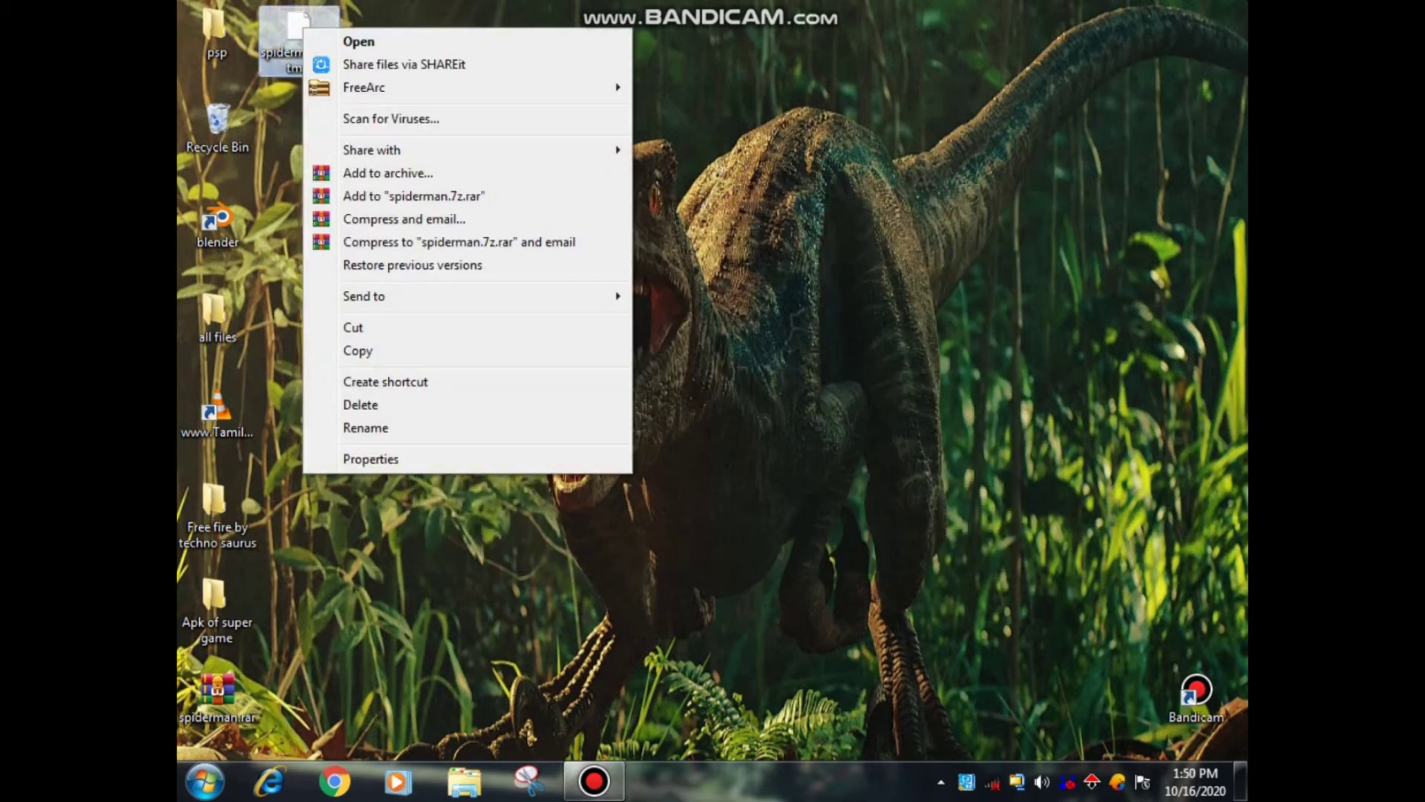
pyautogui.click(371, 459)
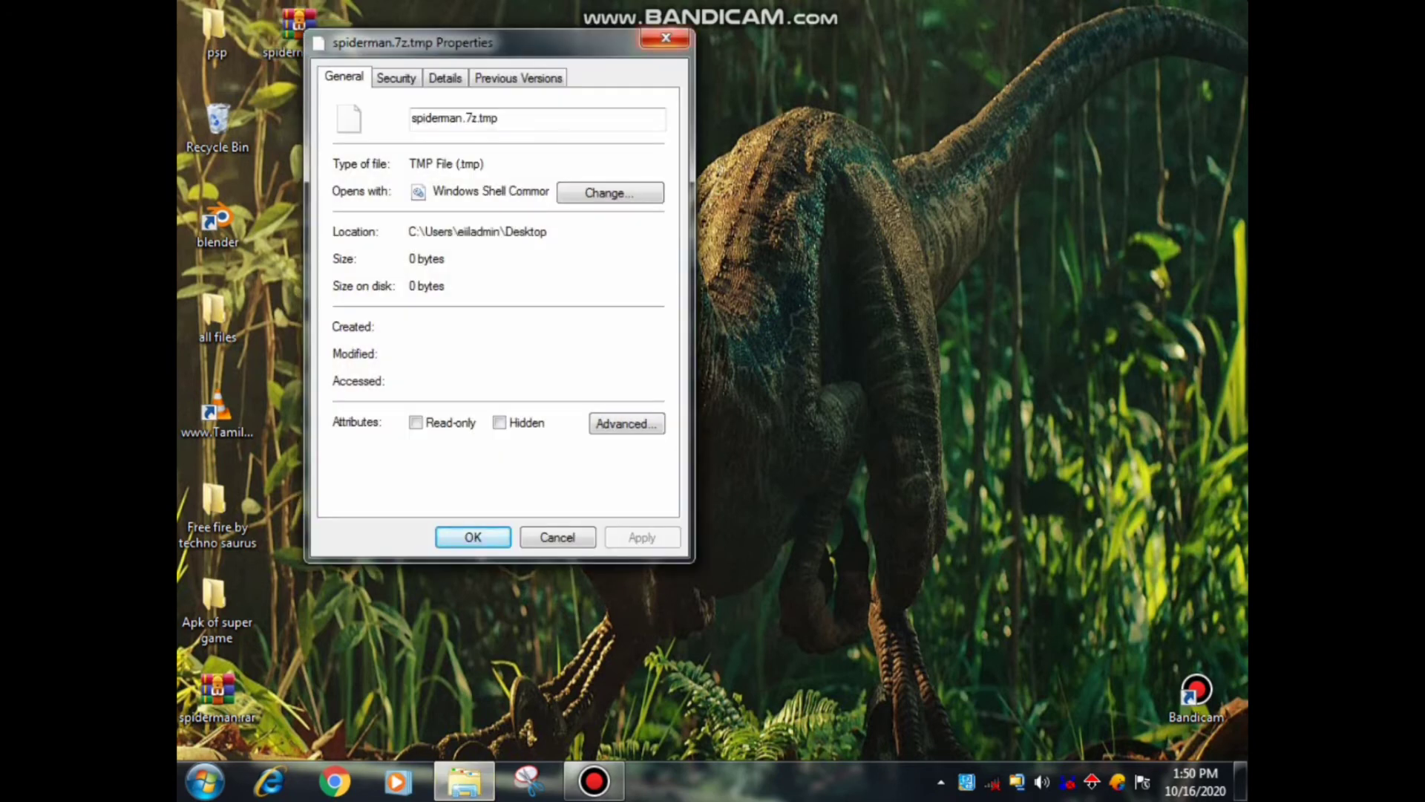
pyautogui.press('Escape')
# Compare the size of spiderman.7z with spiderman.rar by placing their properties windows side by side, and close the spiderman.7z properties.
pyautogui.rightClick(282, 35)
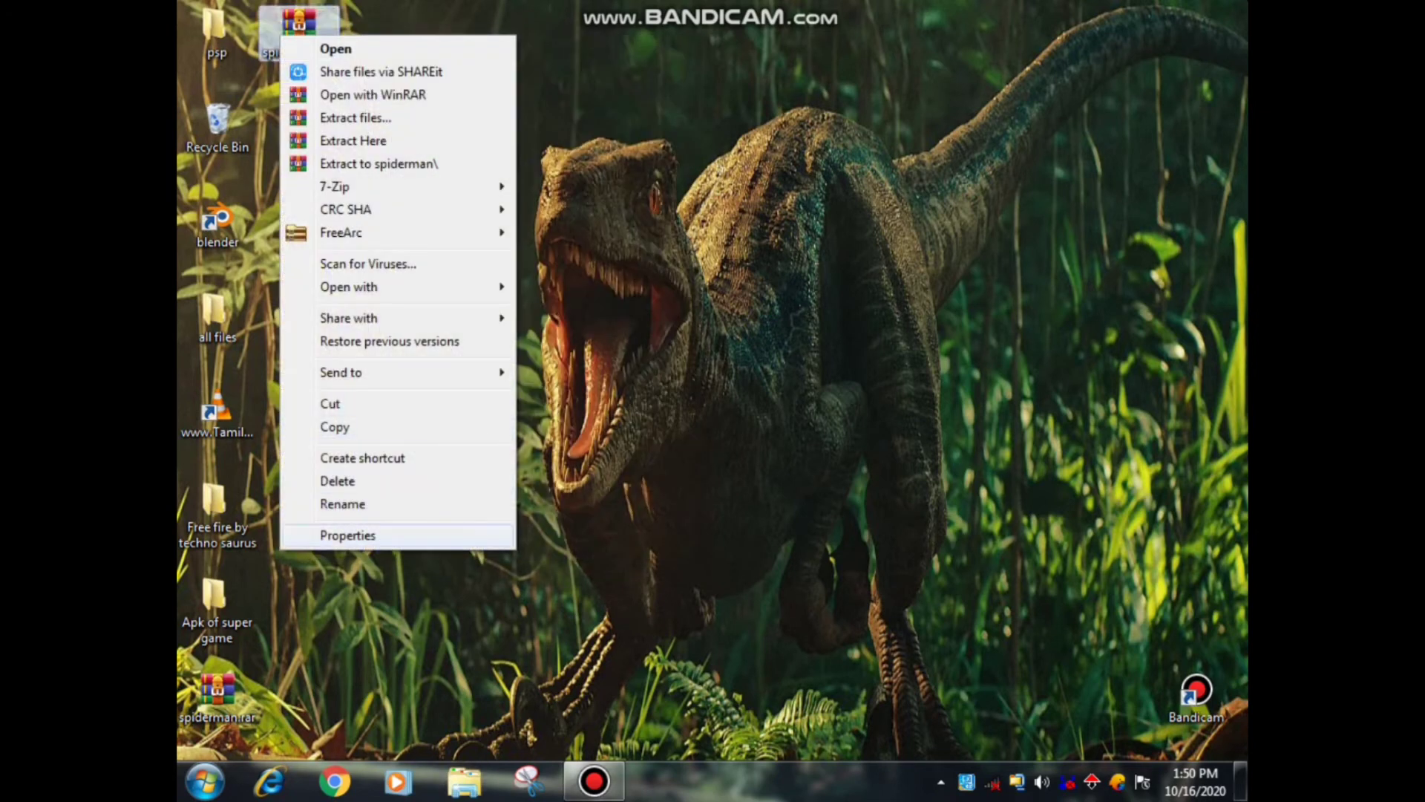
pyautogui.click(347, 535)
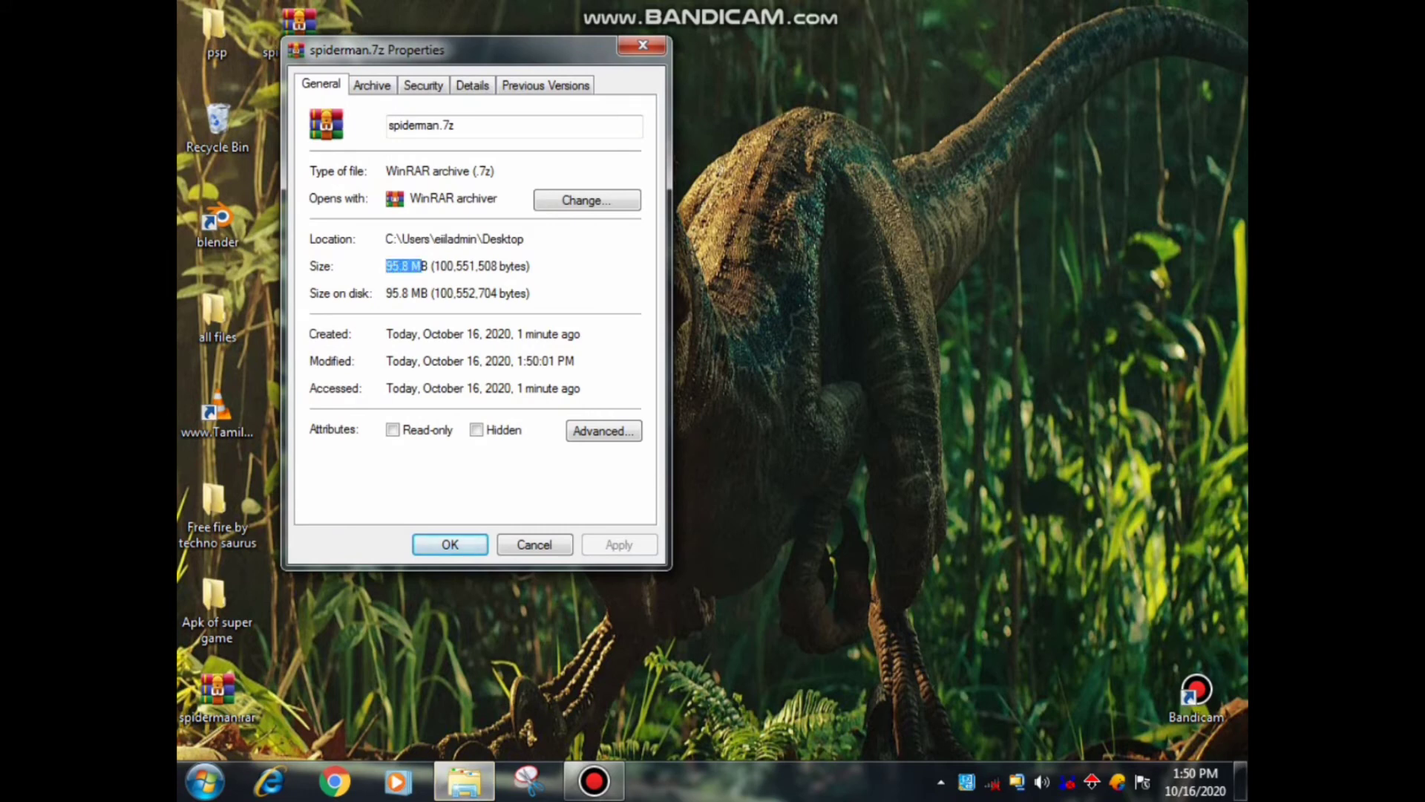
pyautogui.rightClick(230, 688)
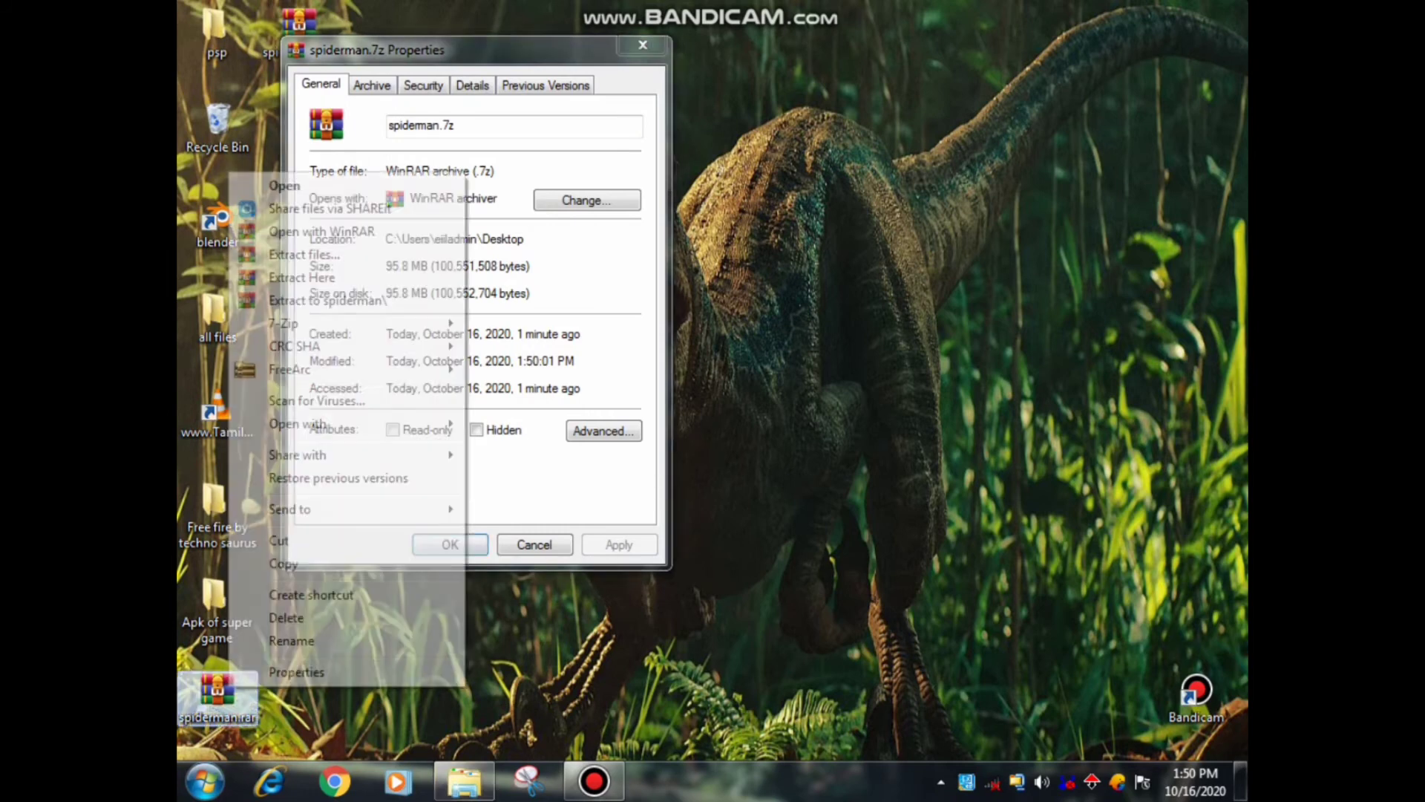
pyautogui.click(297, 671)
pyautogui.moveTo(381, 233); pyautogui.dragTo(791, 46)
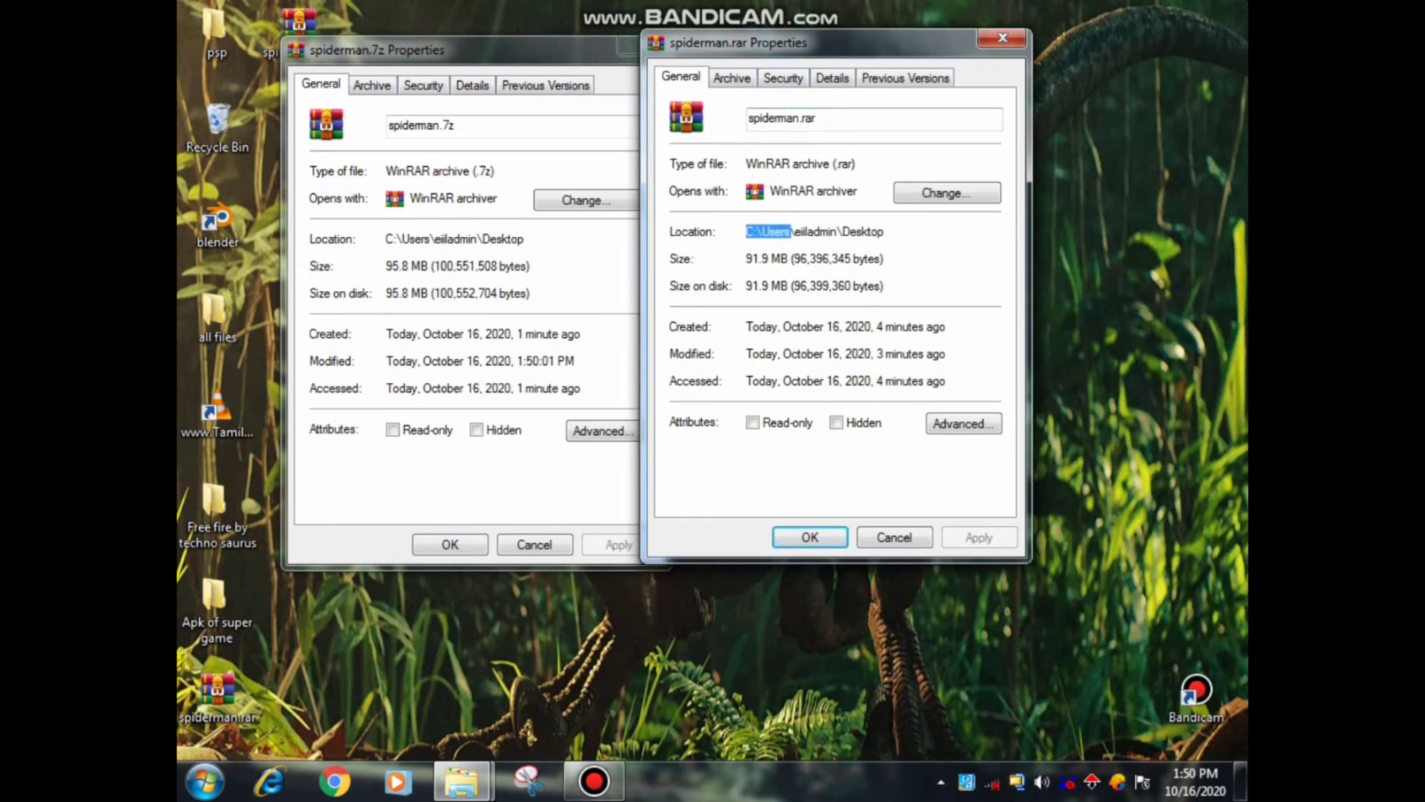
pyautogui.click(884, 286)
pyautogui.moveTo(586, 49); pyautogui.dragTo(544, 49)
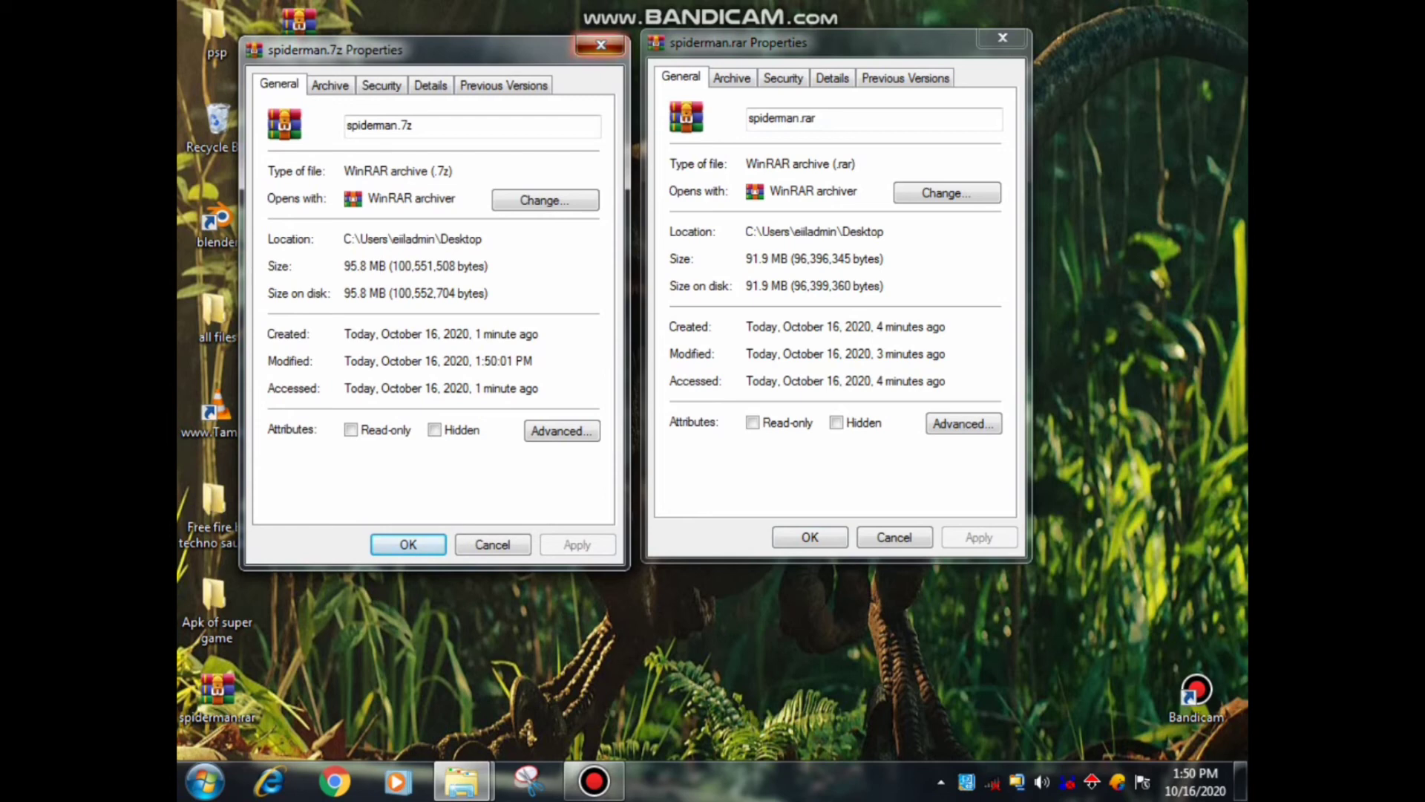
pyautogui.click(601, 45)
# Check the size of the Free fire by techno saurus folder, and close the open properties windows.
pyautogui.rightClick(216, 516)
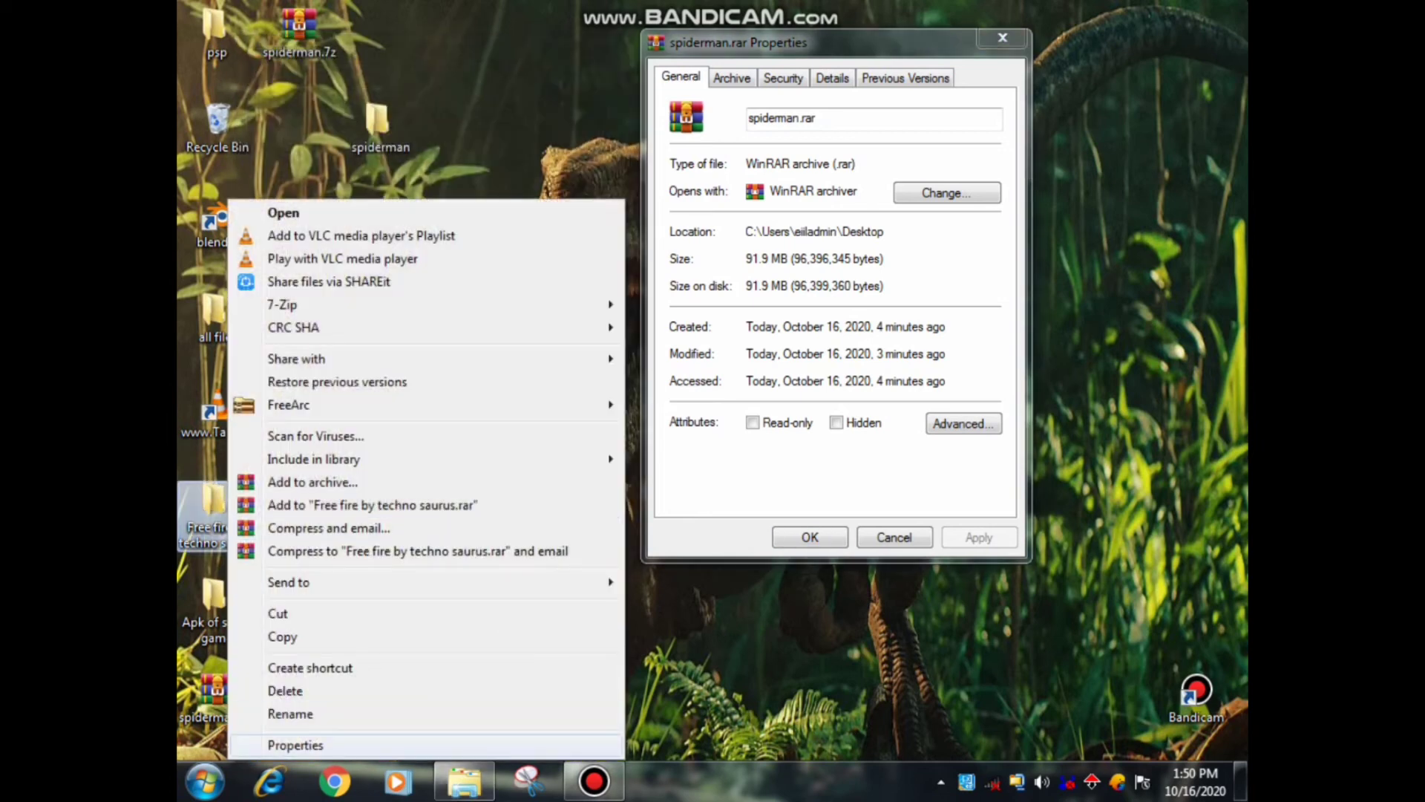
pyautogui.click(270, 744)
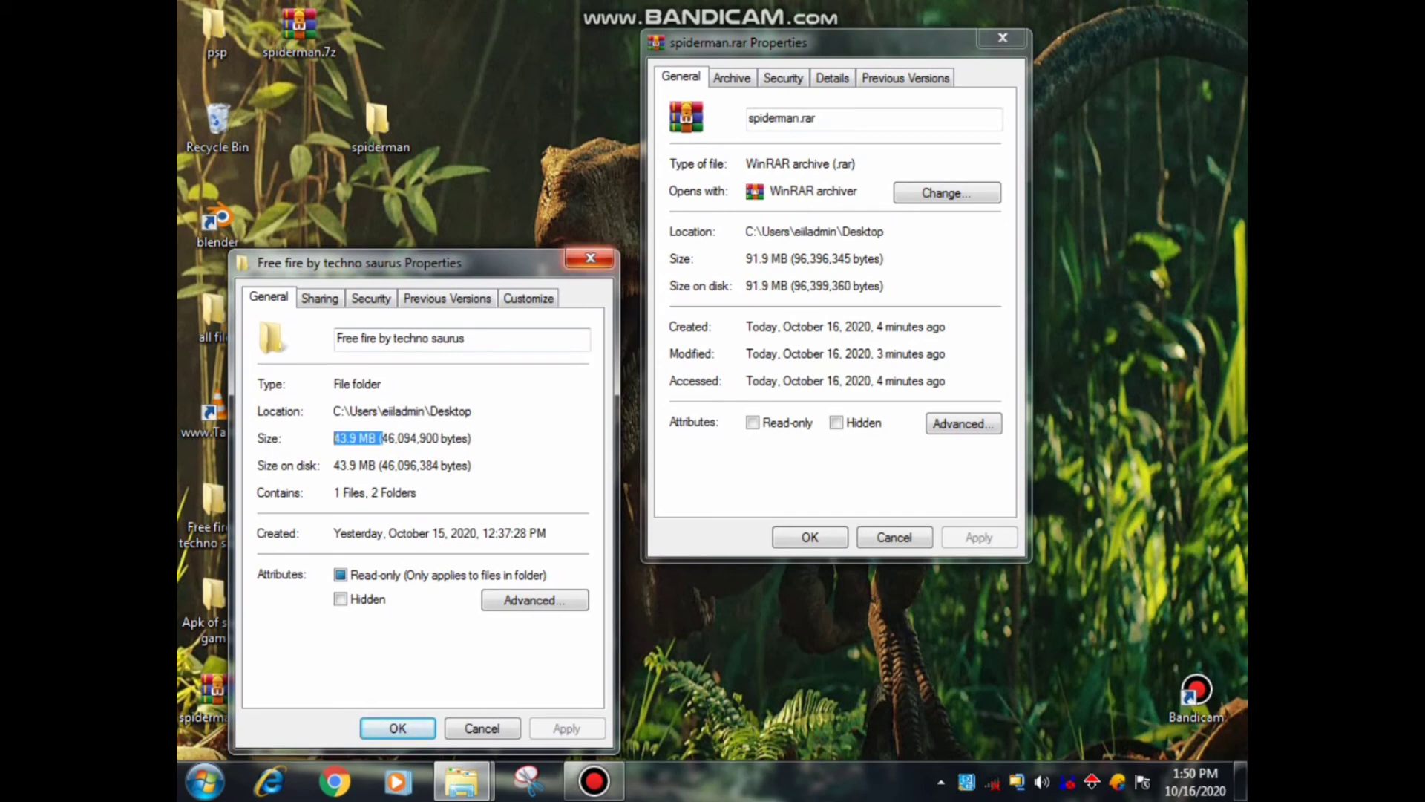
pyautogui.click(591, 258)
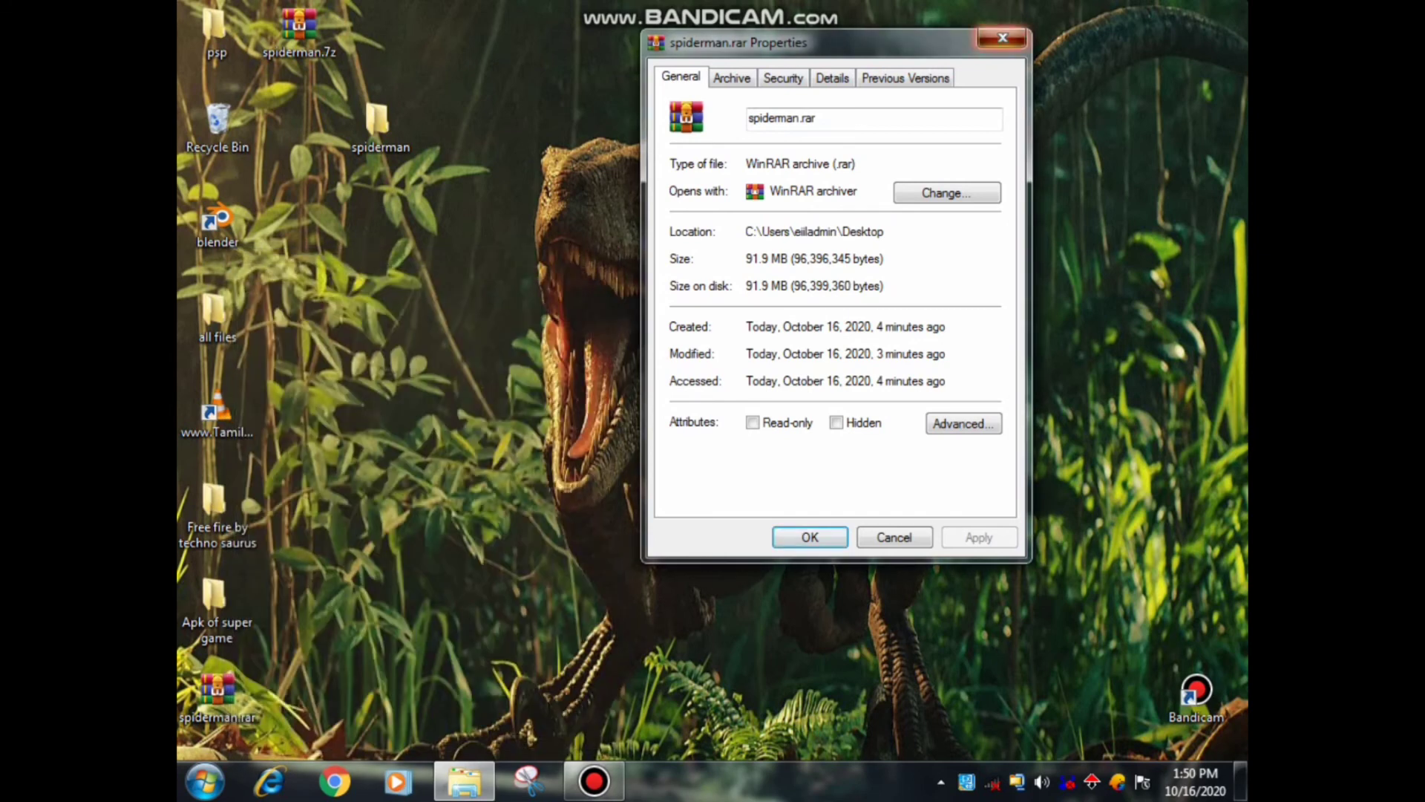
pyautogui.click(1003, 37)
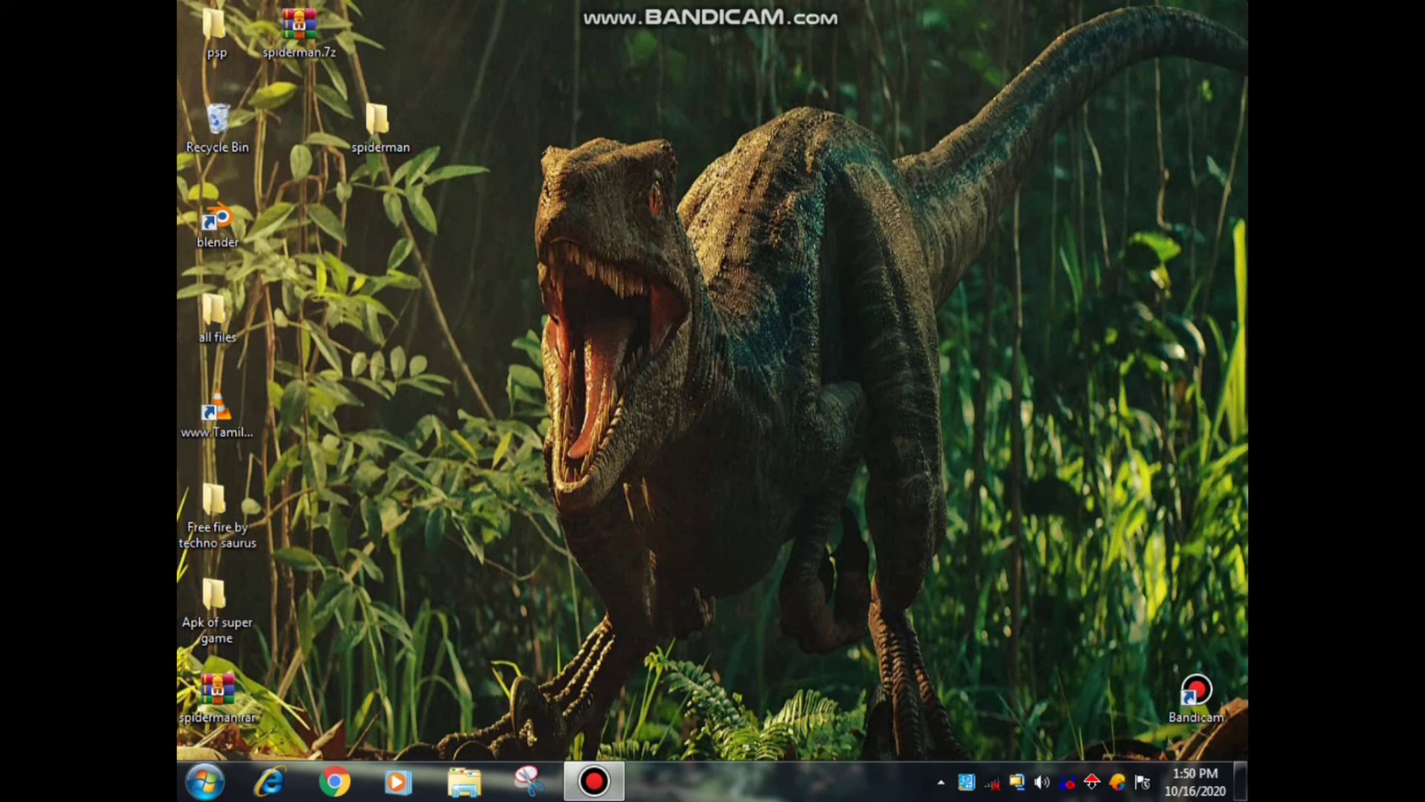
pyautogui.rightClick(593, 359)
pyautogui.click(631, 419)
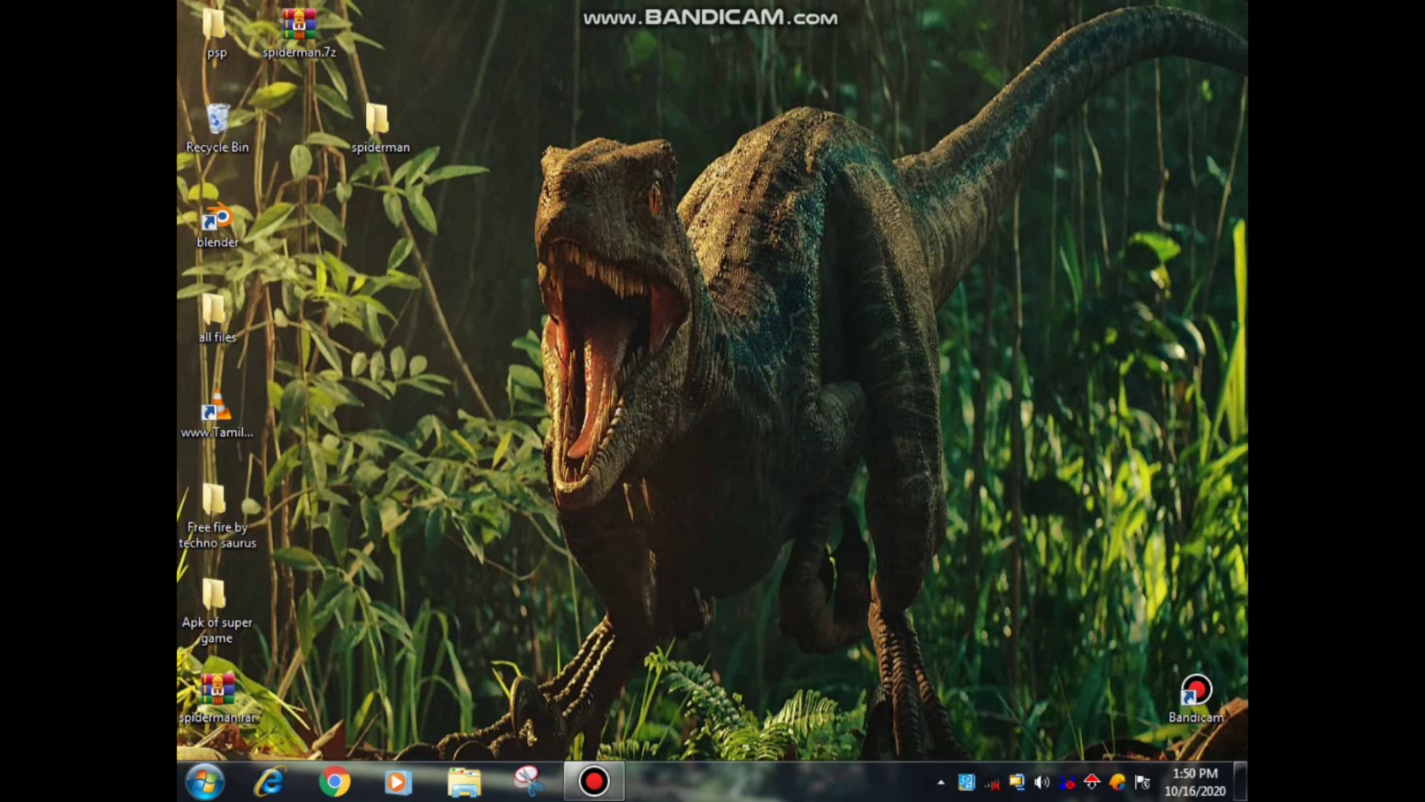
pyautogui.click(594, 780)
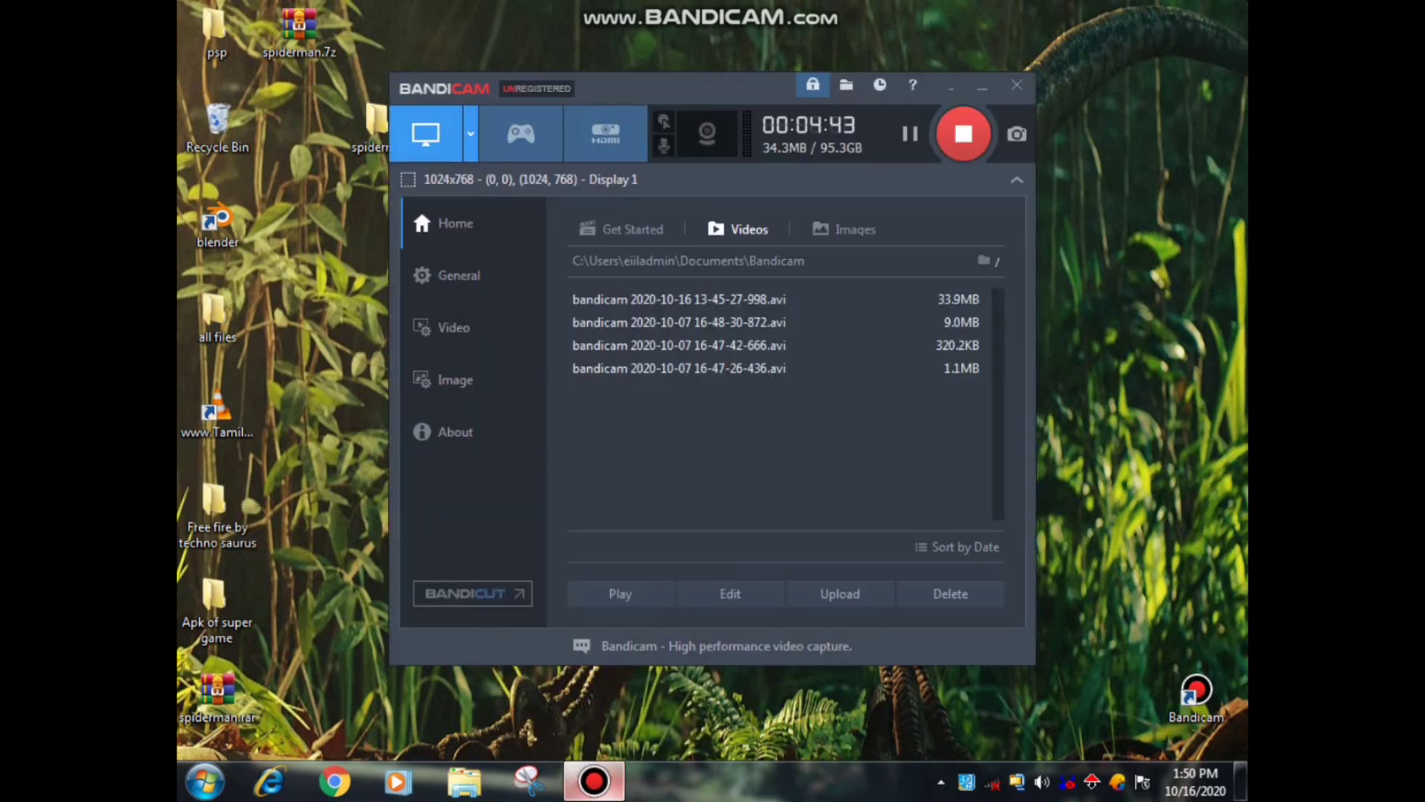